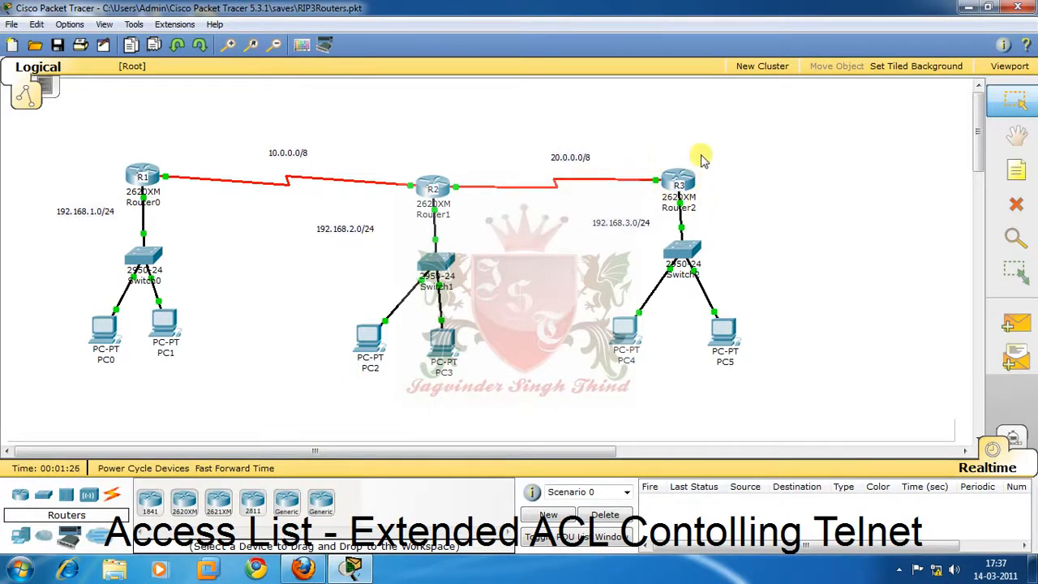
Open router R3's command line and enter global configuration mode.
mouse_move(97, 336)
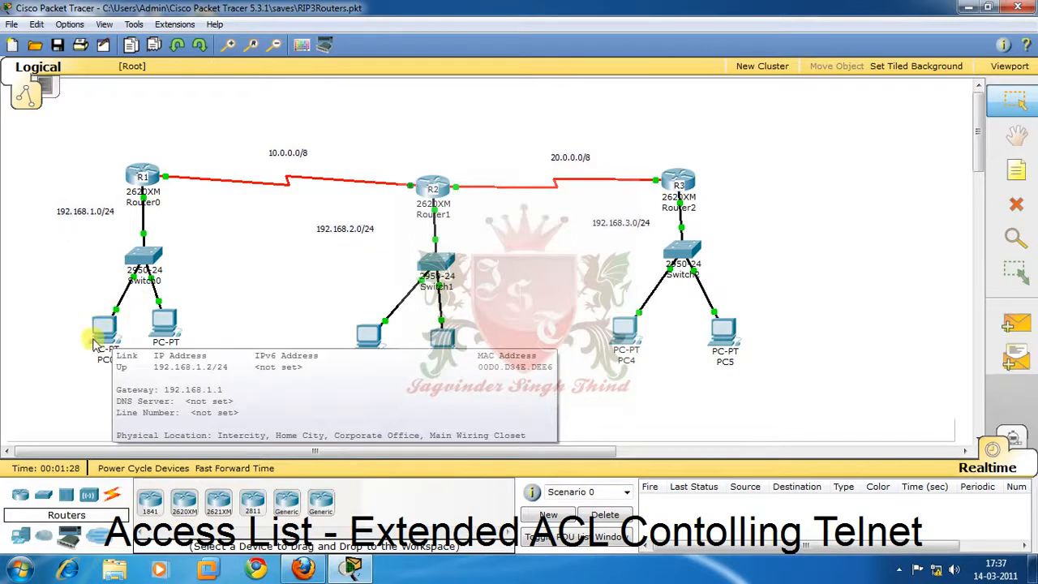
mouse_move(677, 182)
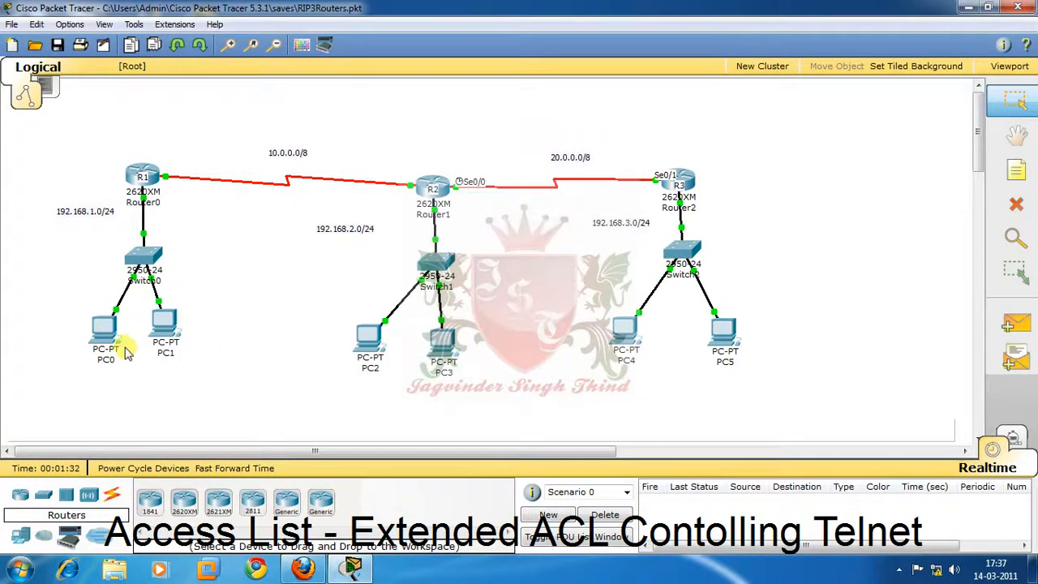
click(678, 179)
click(148, 52)
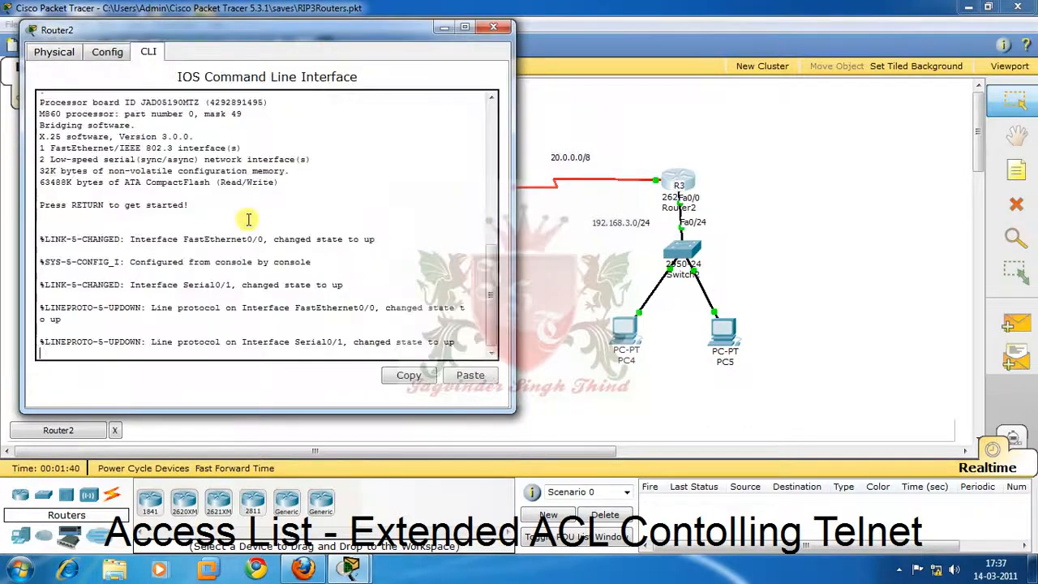
key(Return)
key(Return)
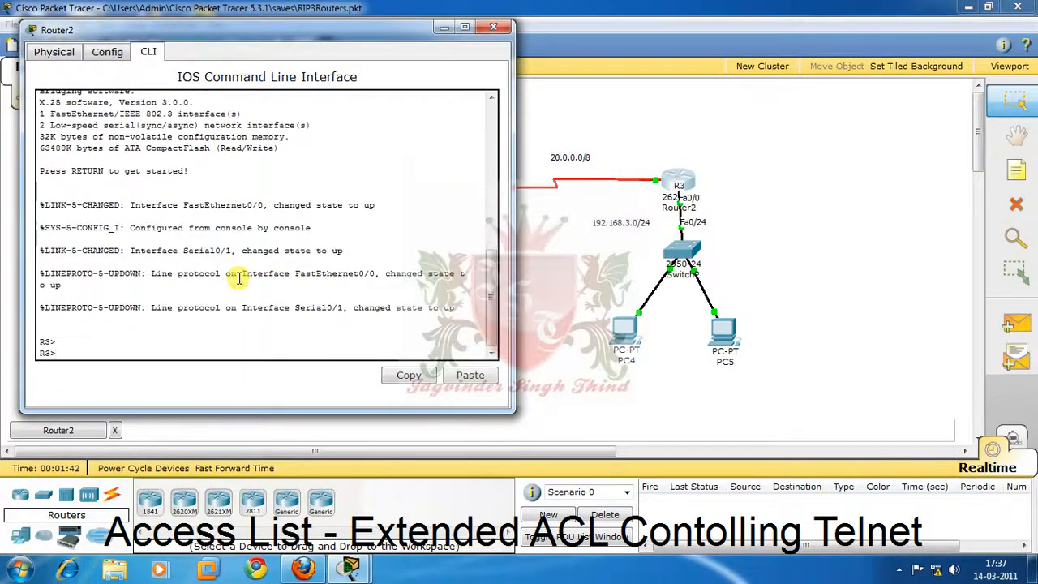
text(en)
key(Return)
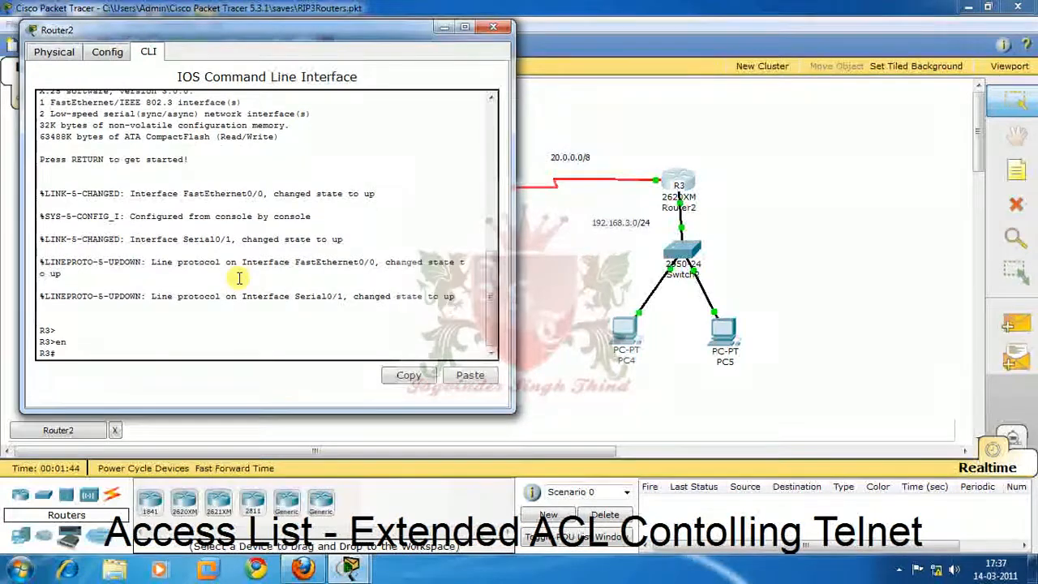
text(conf t)
key(Return)
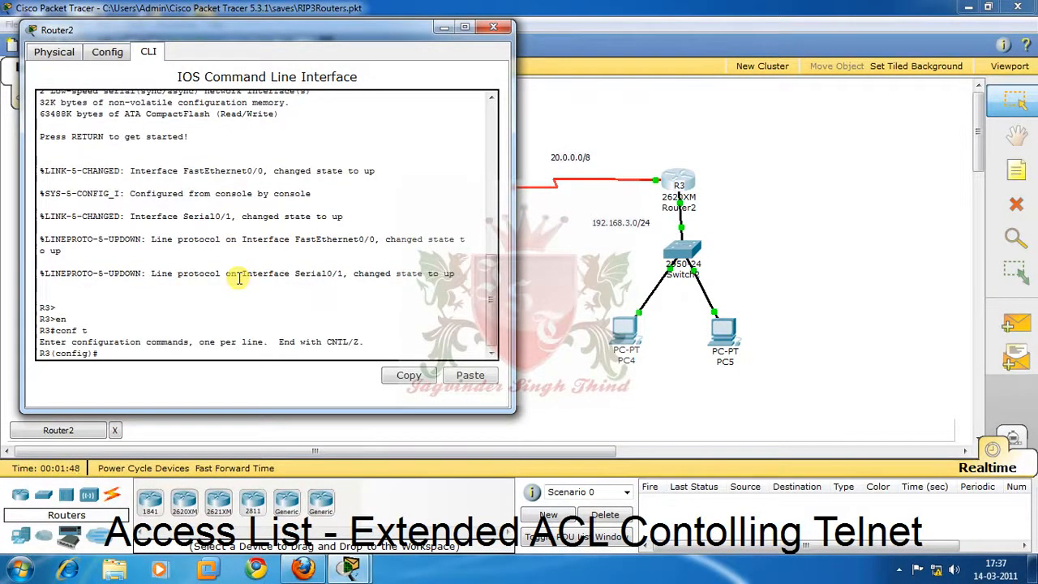
Configure VTY lines 0 to 15 on R3 with a line password and require login.
text(lin)
key(Tab)
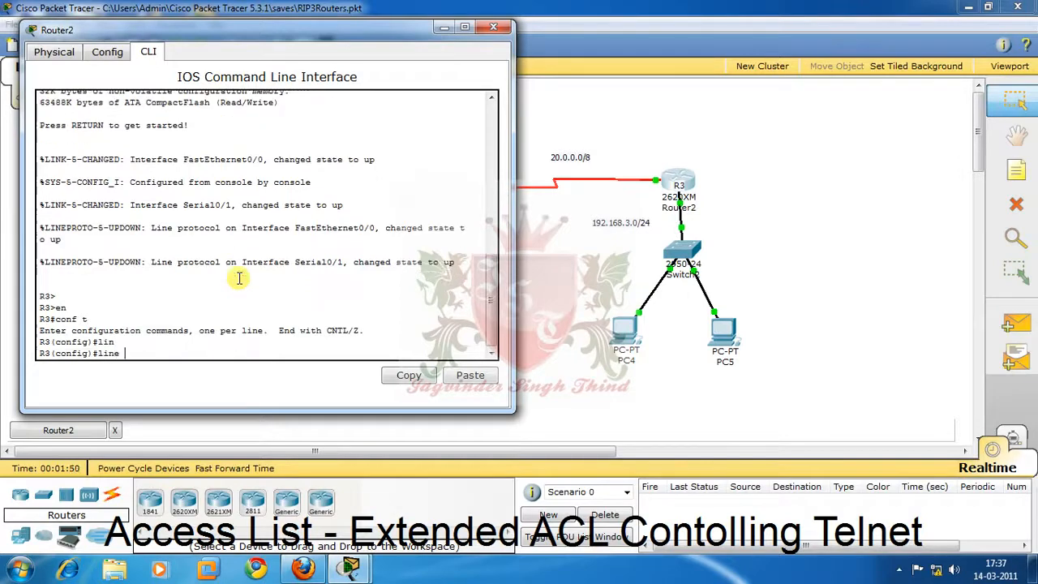
text(vty 0 15)
key(Return)
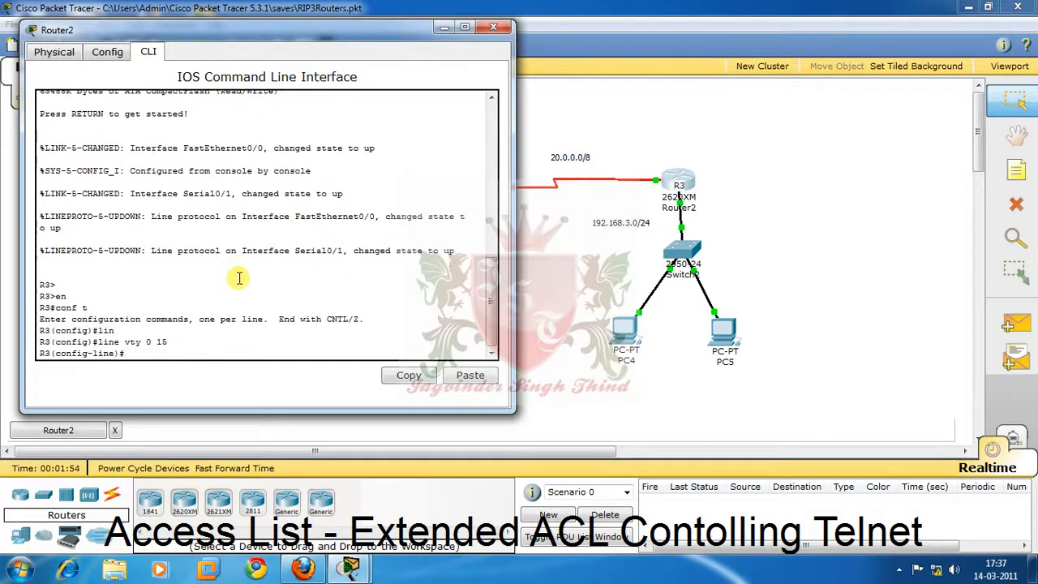
text(pass)
key(Tab)
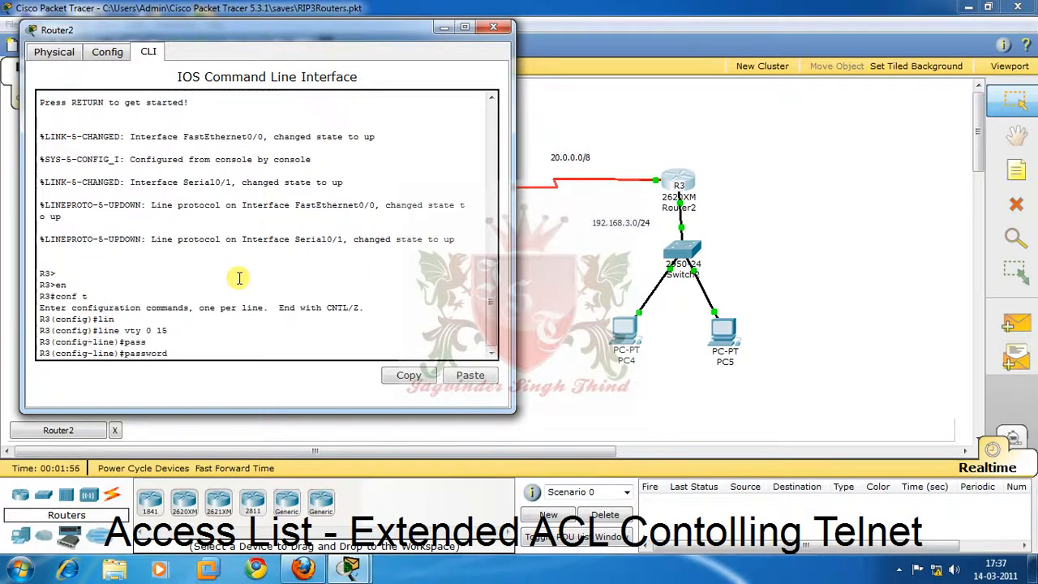
text(ccna)
key(Return)
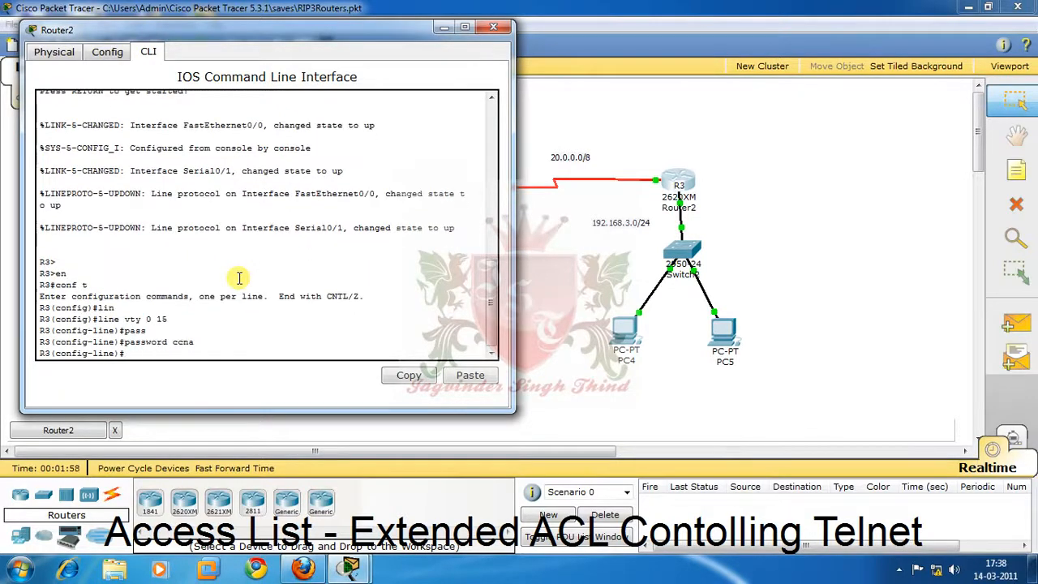
text(login)
key(Return)
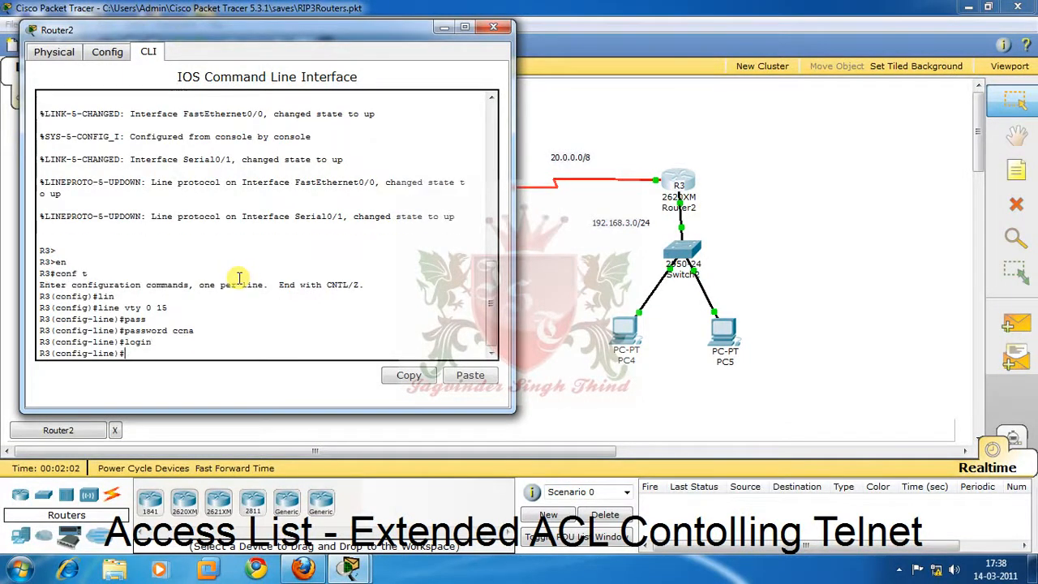
Leave line configuration, set R3's enable secret password, and minimize the router window.
text(exit)
key(Return)
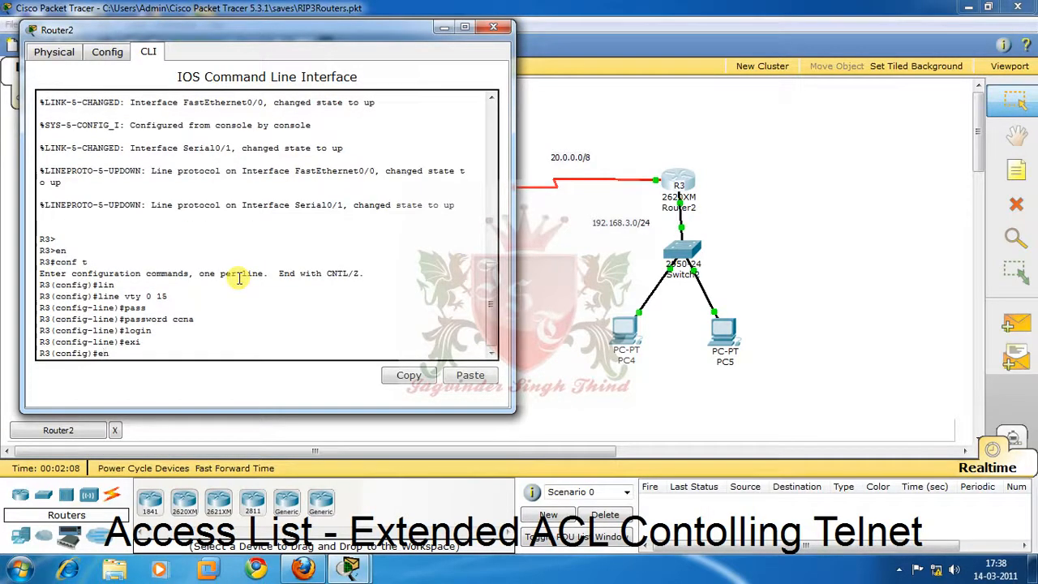
text(ena)
key(Tab)
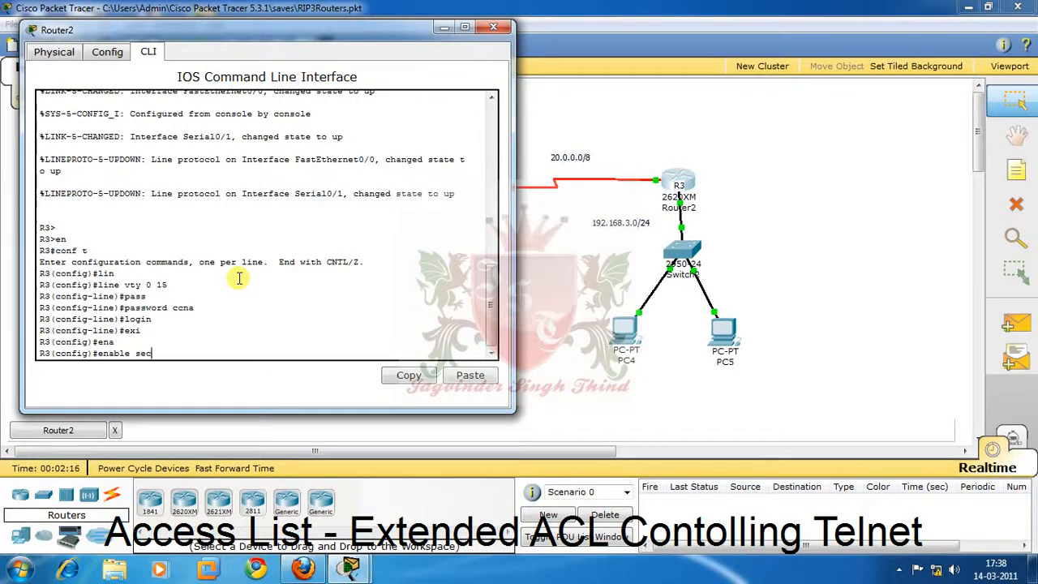
text(sec)
key(Tab)
text(ccna)
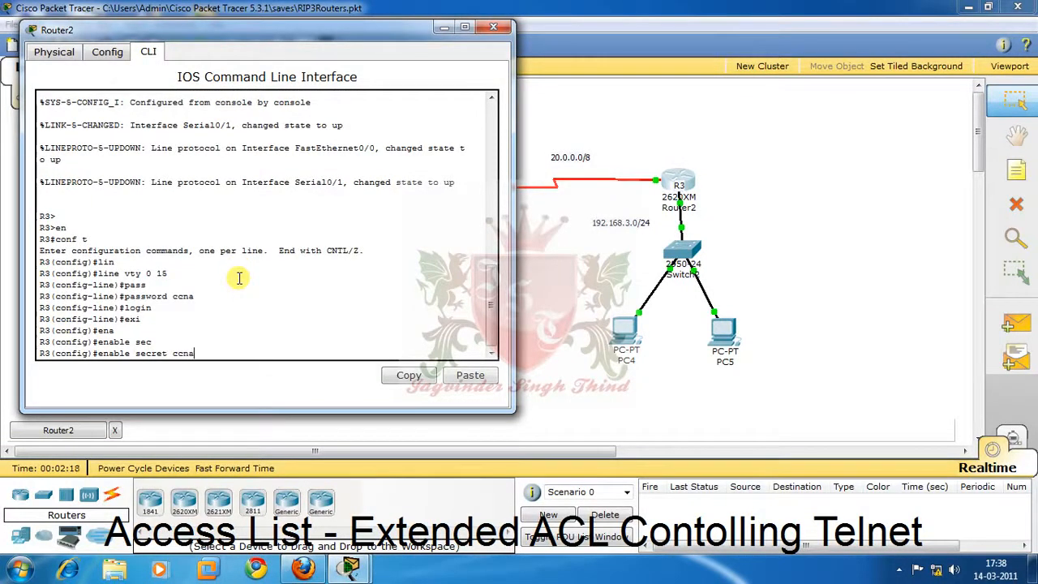
key(BackSpace)
text(p)
key(Return)
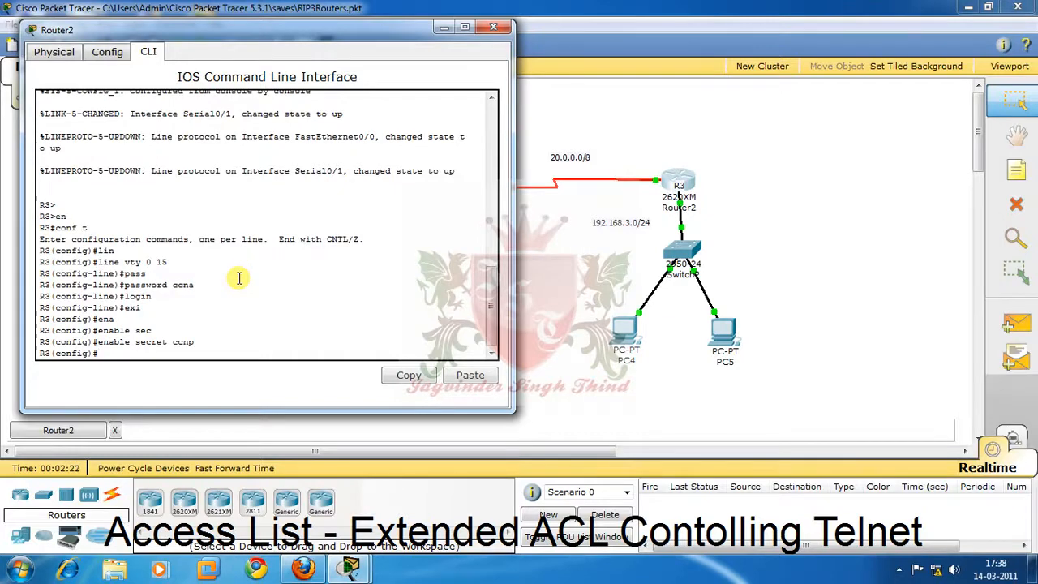
click(444, 29)
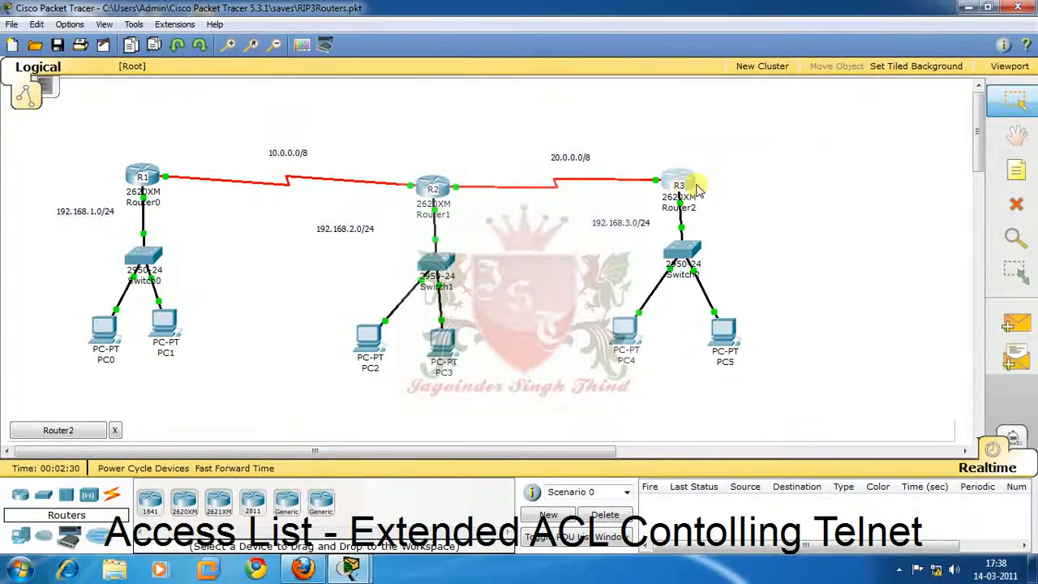
Display R3's brief IP interface summary from configuration mode, and minimize the router window.
mouse_move(692, 186)
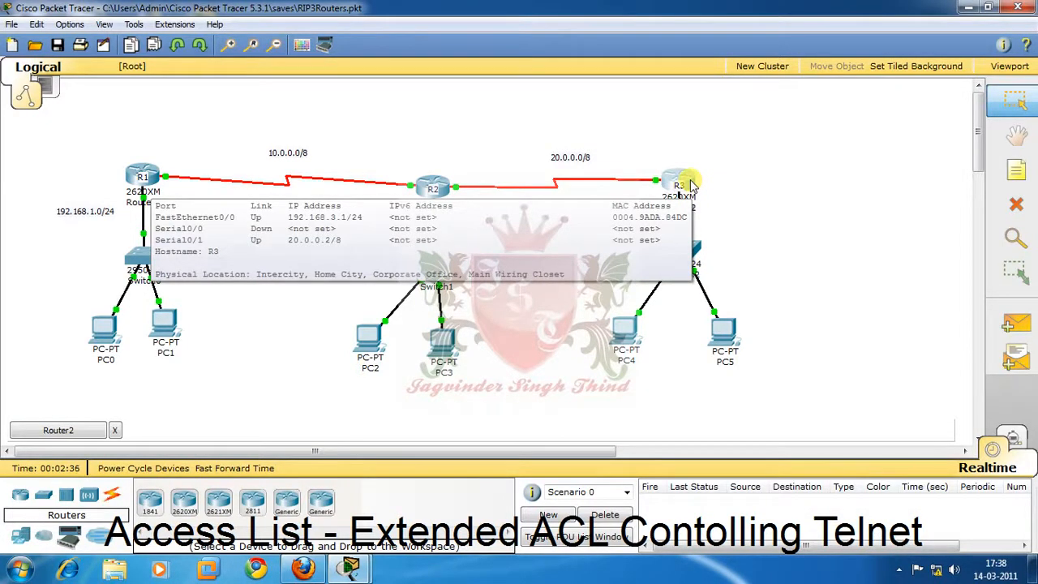
click(690, 186)
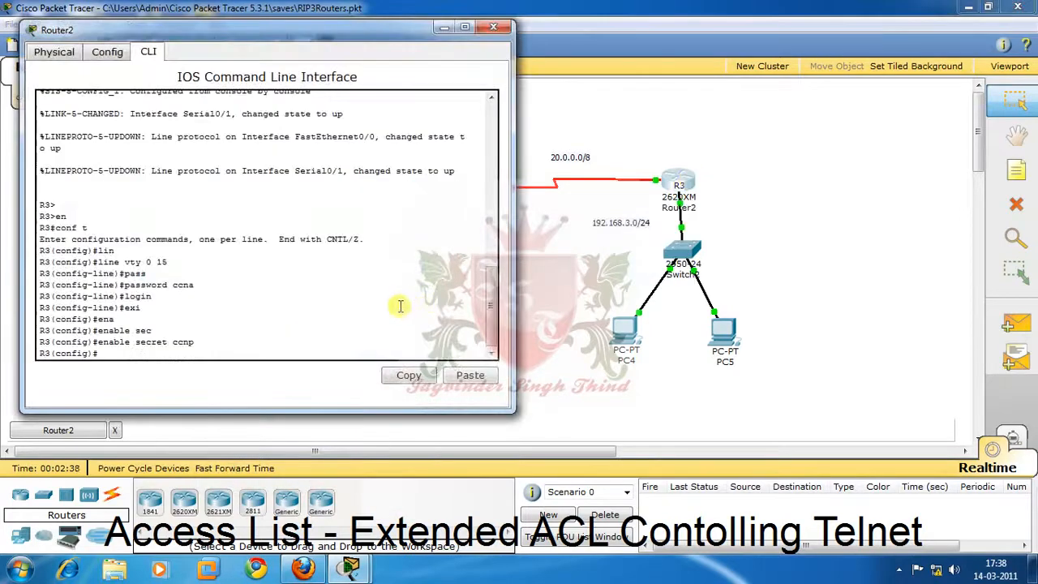
text(do sh)
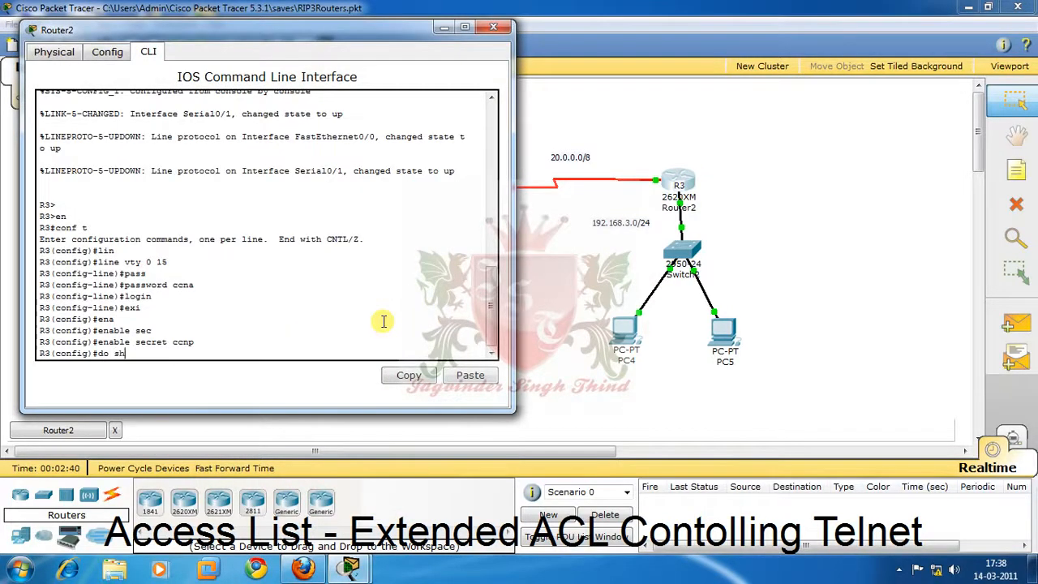
text( ip int br)
key(Return)
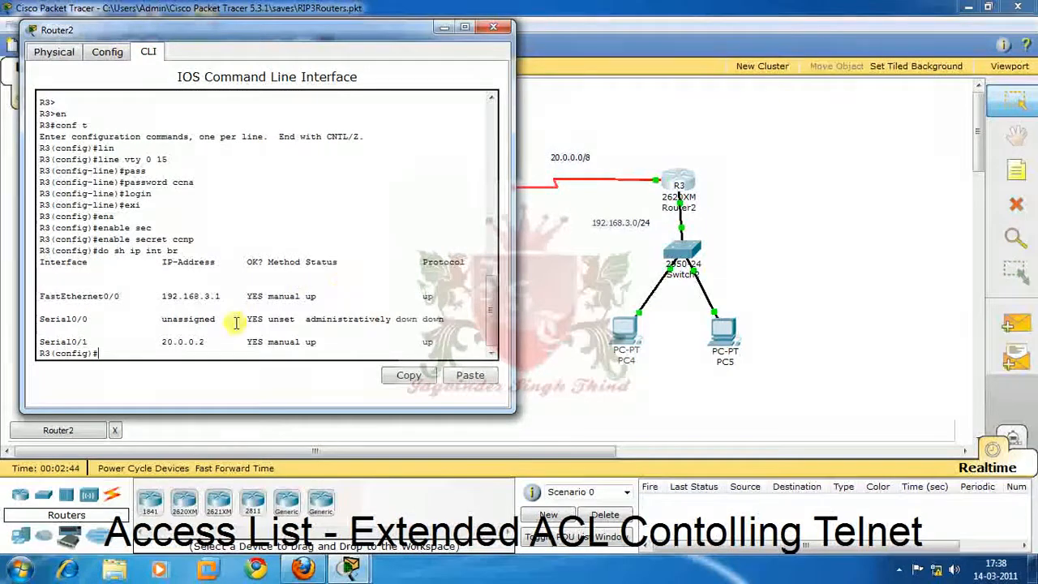
click(445, 29)
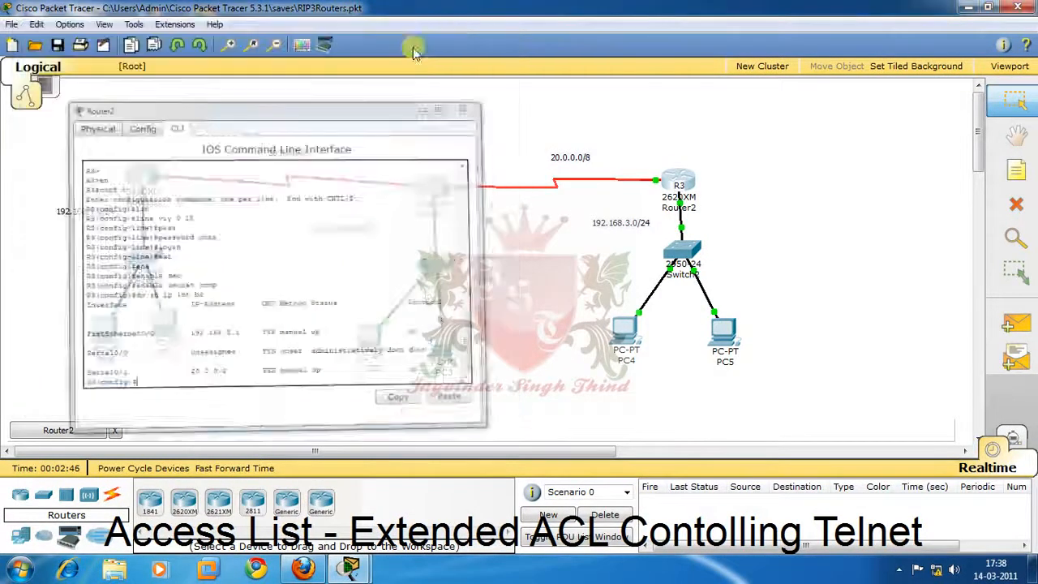
Start a Telnet session to 20.0.0.2 from PC0's Command Prompt.
click(93, 328)
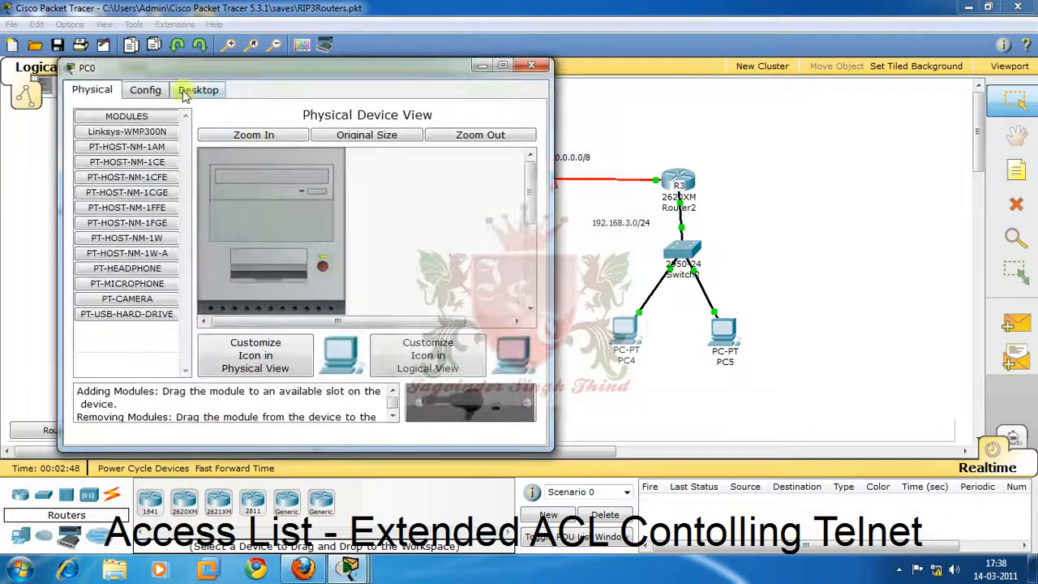
click(188, 89)
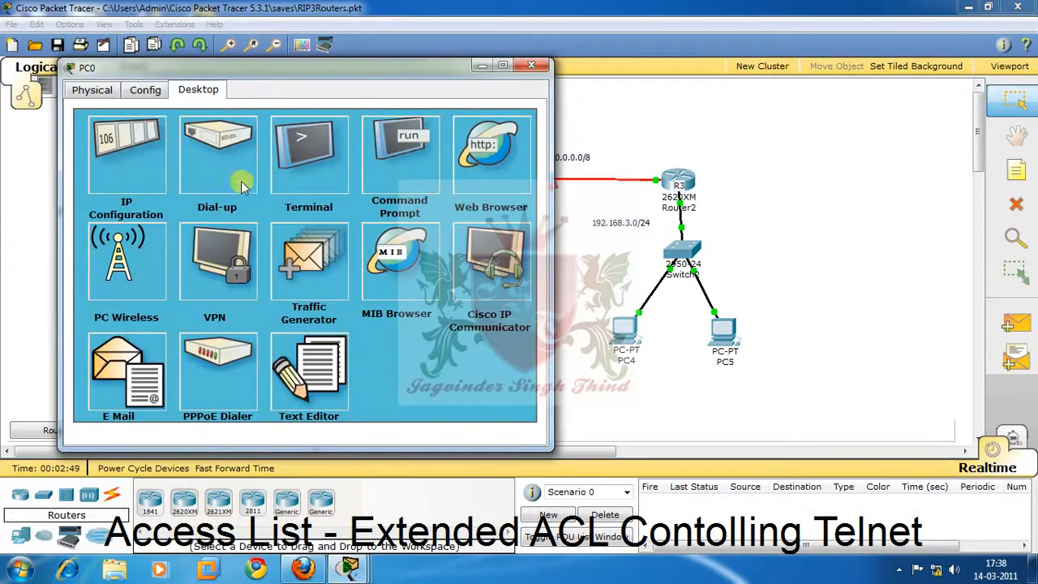
click(402, 160)
text(te)
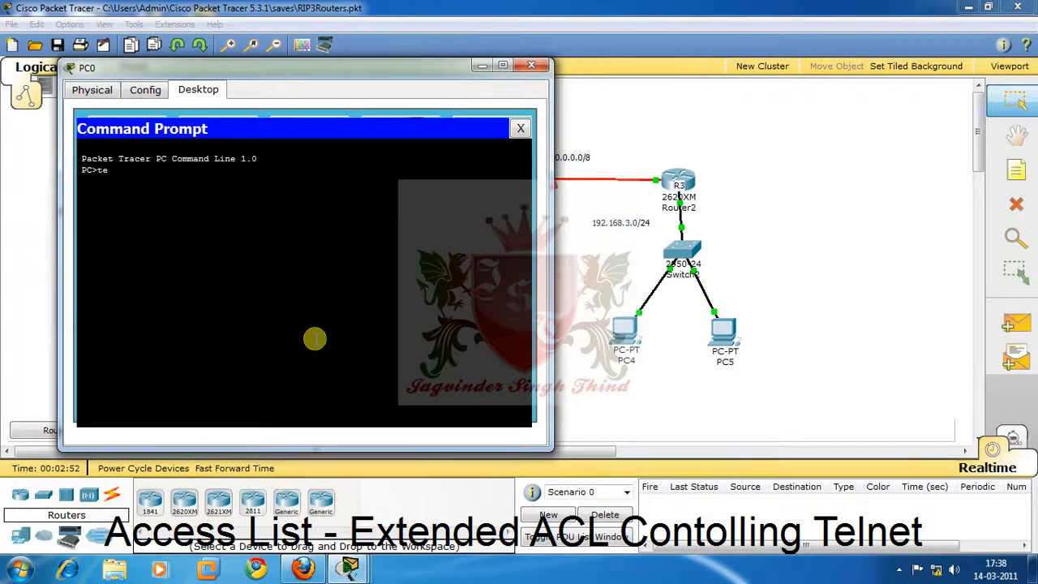
text(lnet 20.0.0.2)
key(Return)
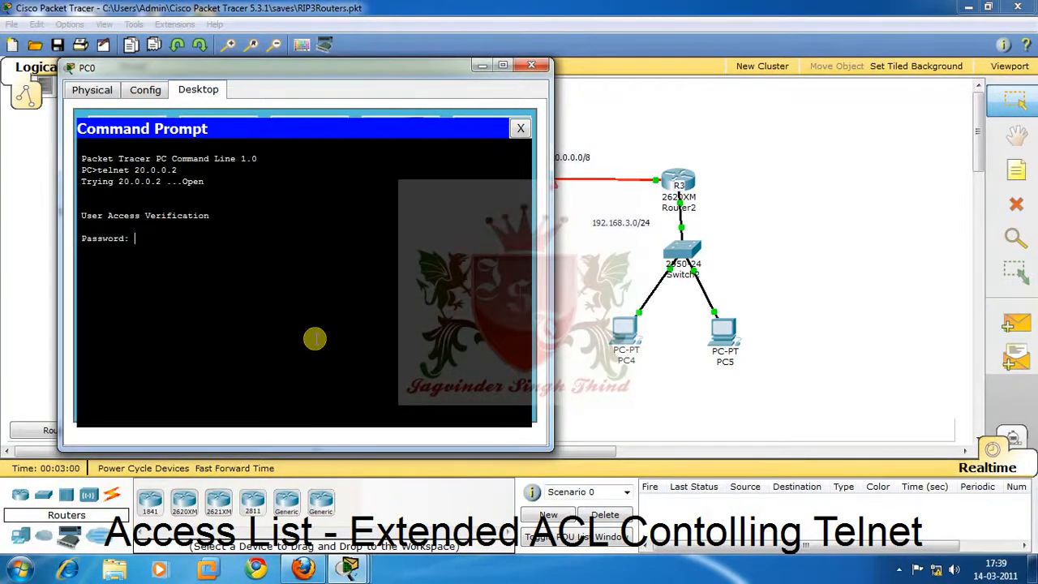
Log in to R3 with the VTY password and enter privileged mode with the enable secret password.
key(Return)
text(en)
key(Tab)
key(Return)
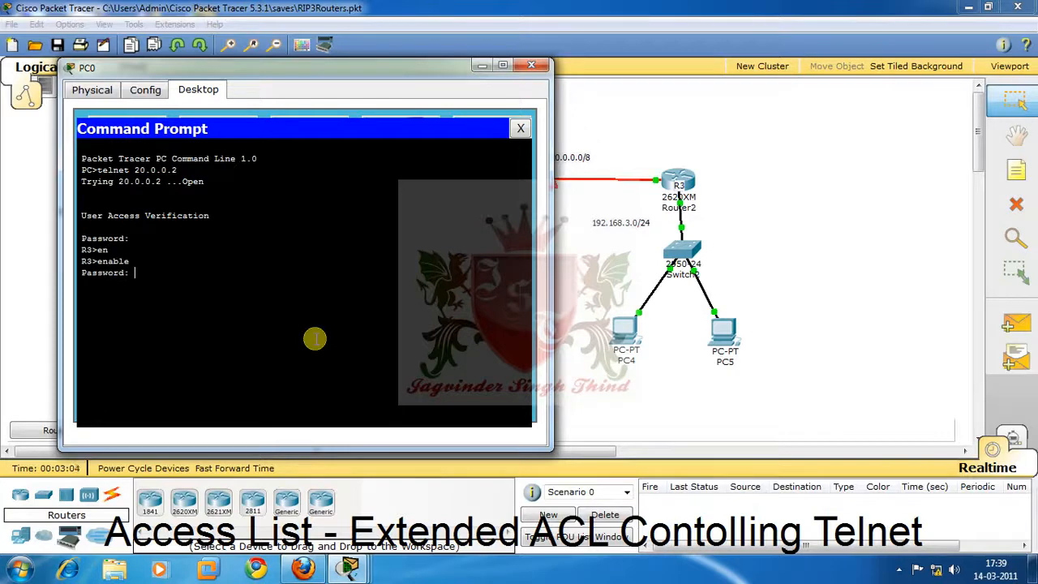
key(Return)
Display R3's IP routing table over Telnet, then close the Command Prompt and minimize PC0's window.
text(sh ip ro)
key(Return)
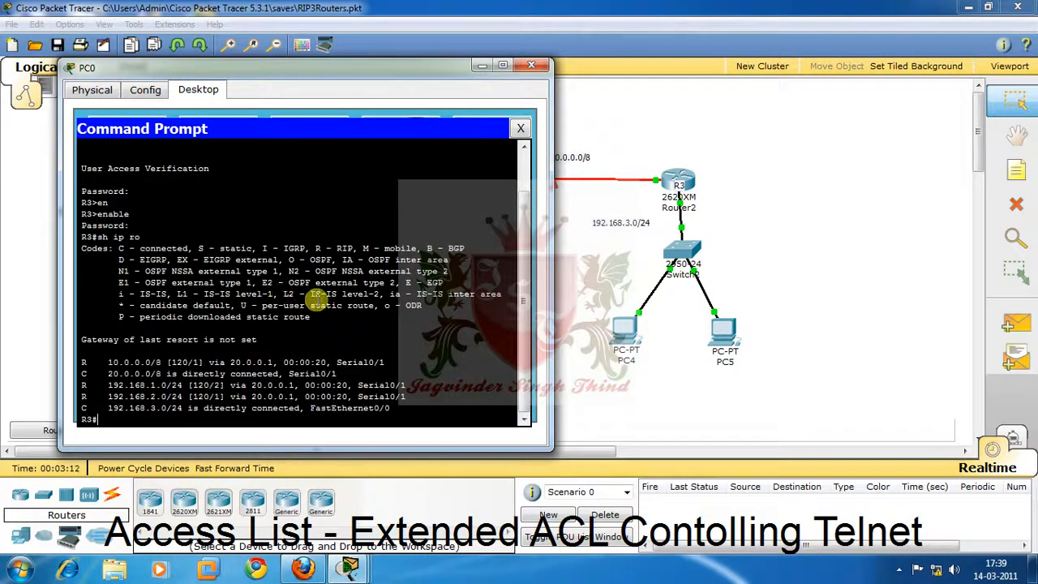
click(520, 128)
click(482, 65)
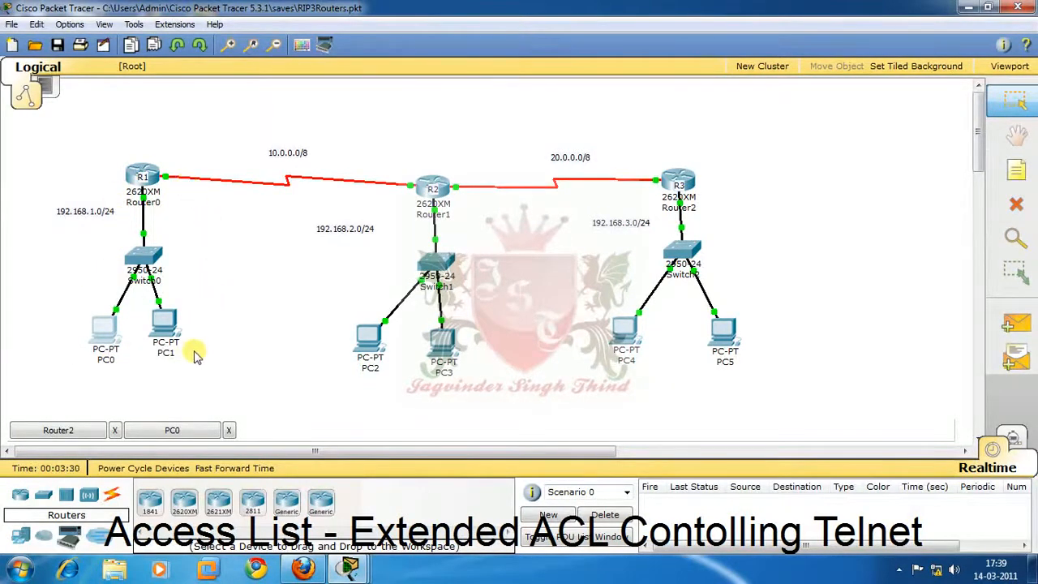
Open router R1's command line and enter privileged EXEC mode.
click(143, 177)
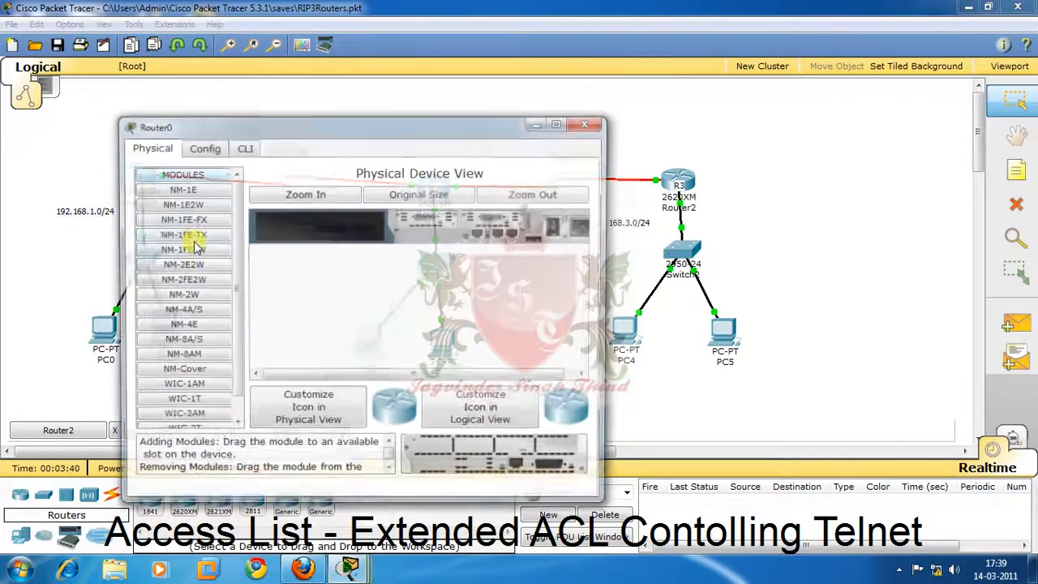
click(243, 146)
key(Return)
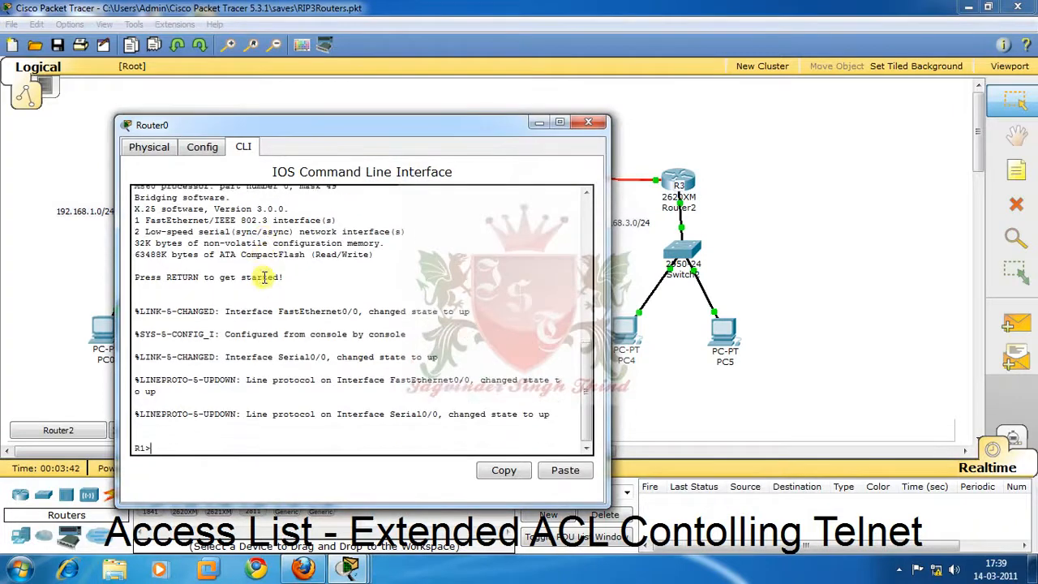
key(Return)
key(Return)
key(Return)
text(en)
key(Return)
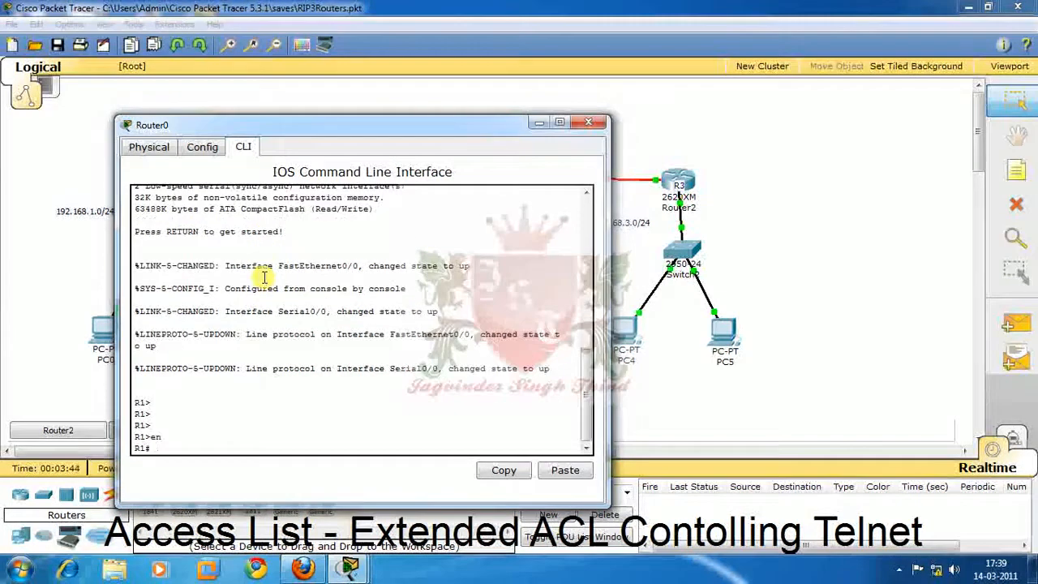
Display R1's detailed IP interface information and quit the paged output.
text(sh ip in)
key(Return)
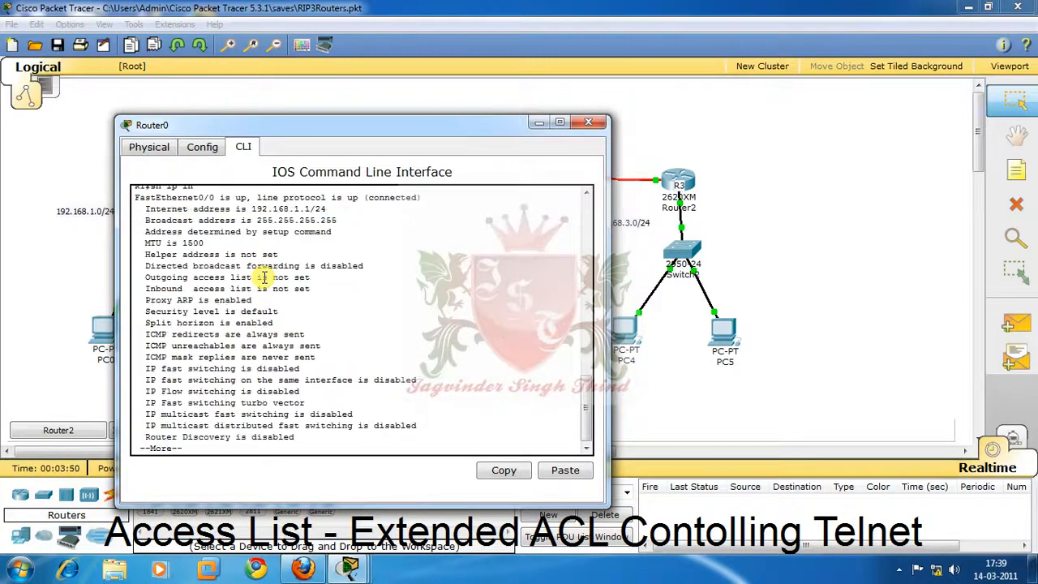
key(q)
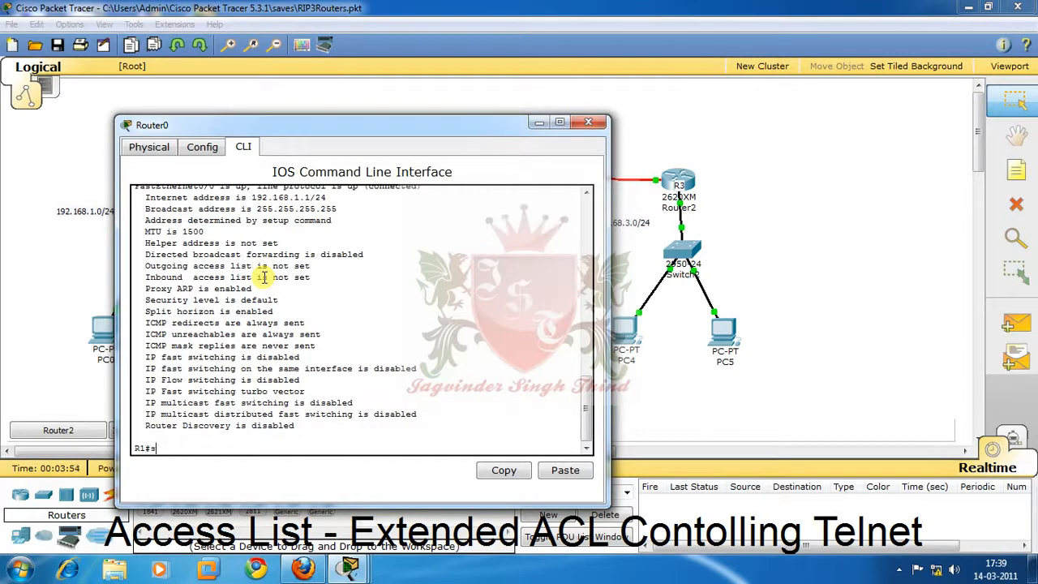
Display R1's brief IP interface summary.
text(sh ip int br)
key(Return)
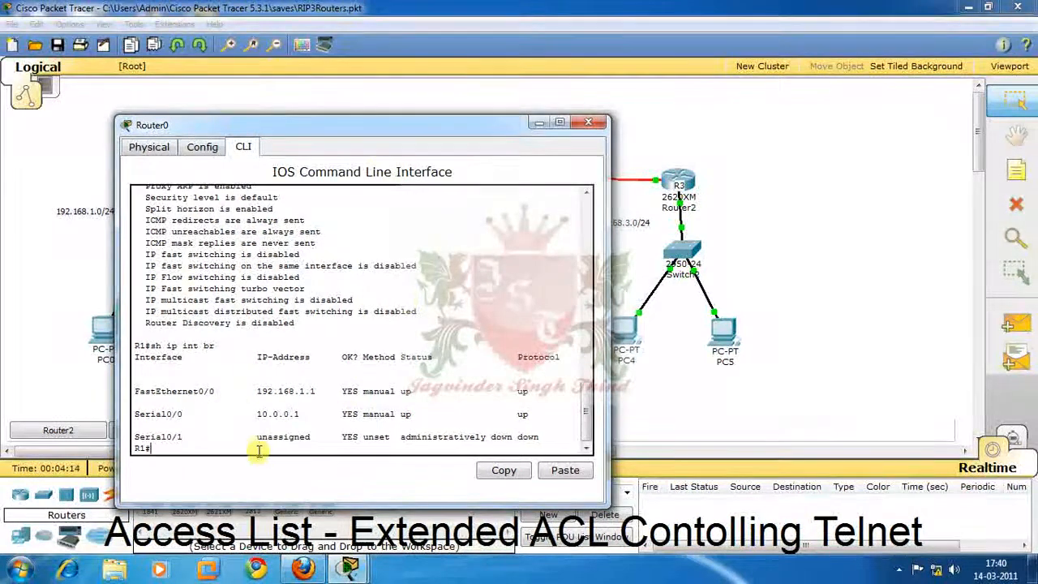
Enter R1's global configuration mode and list the number ranges available for the access-list command.
text(conf t)
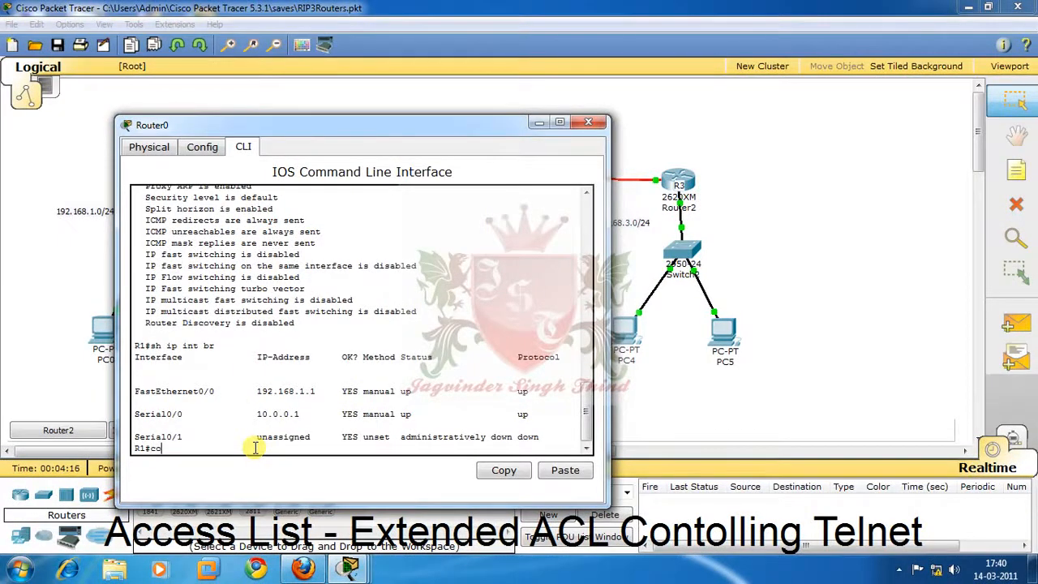
key(Return)
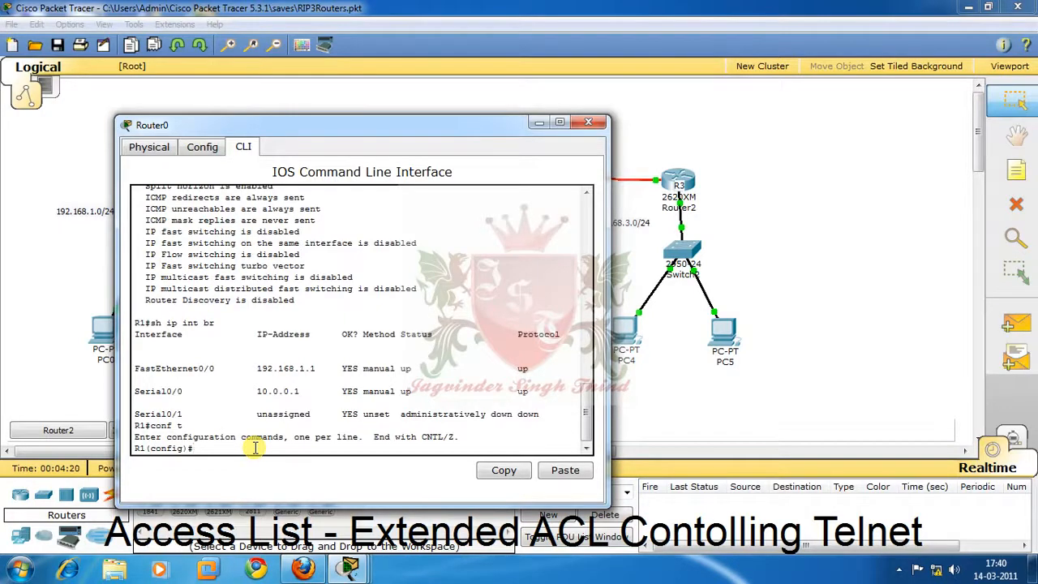
text(ac)
key(Tab)
text(?)
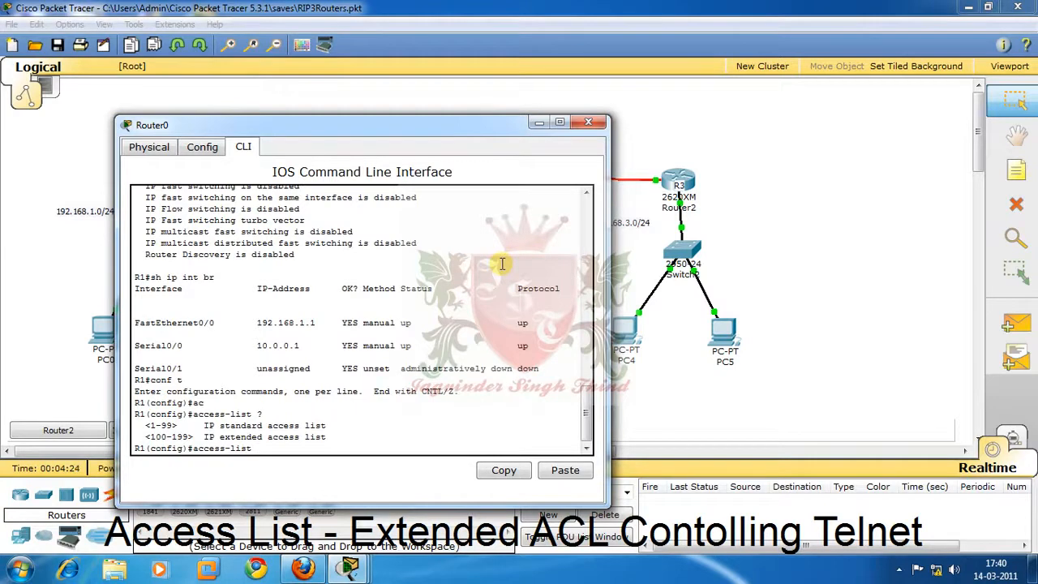
text(100)
Start an access-list entry numbered 100 and list the actions it accepts.
text(de)
key(Tab)
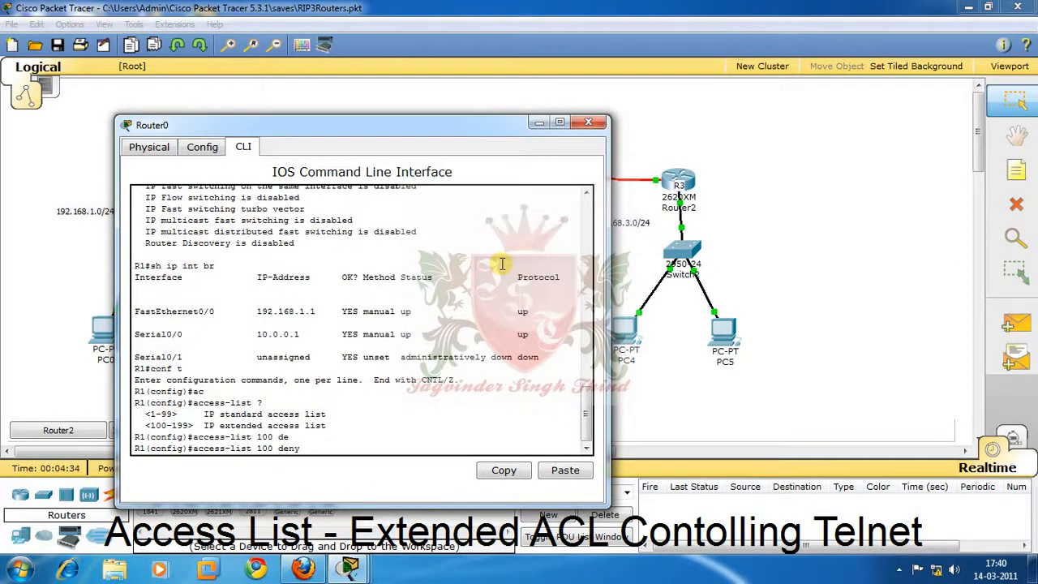
key(BackSpace)
key(BackSpace)
key(BackSpace)
key(BackSpace)
text(?)
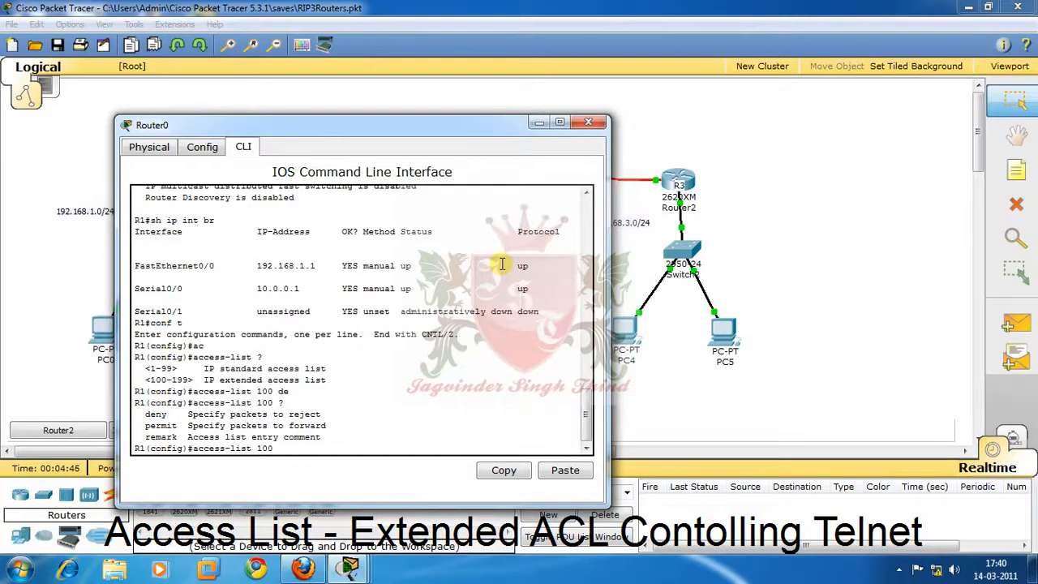
Add the deny action to the access list 100 entry and list the protocols it can match.
text(de)
key(Tab)
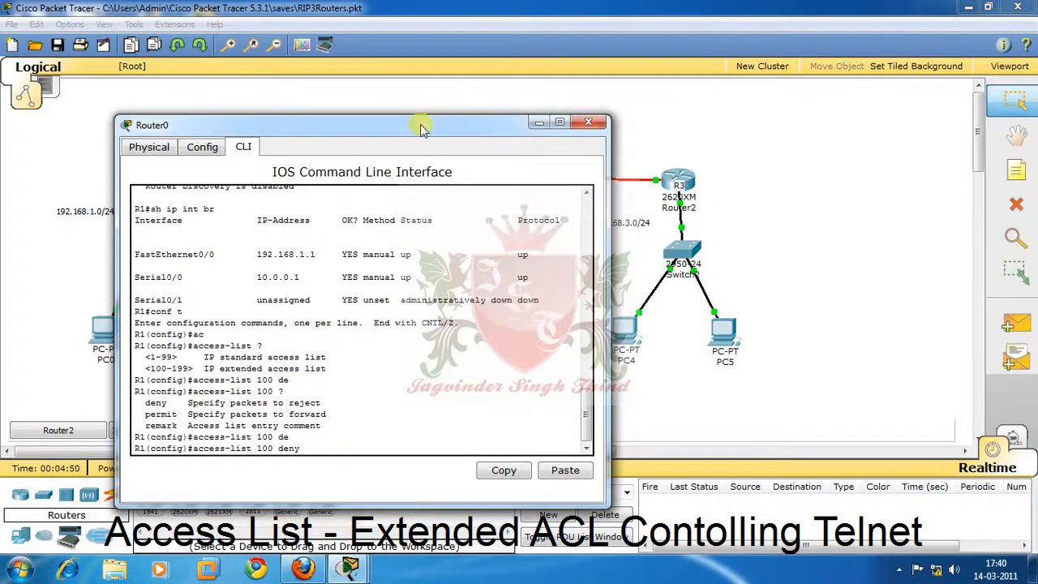
drag(419, 120, 762, 68)
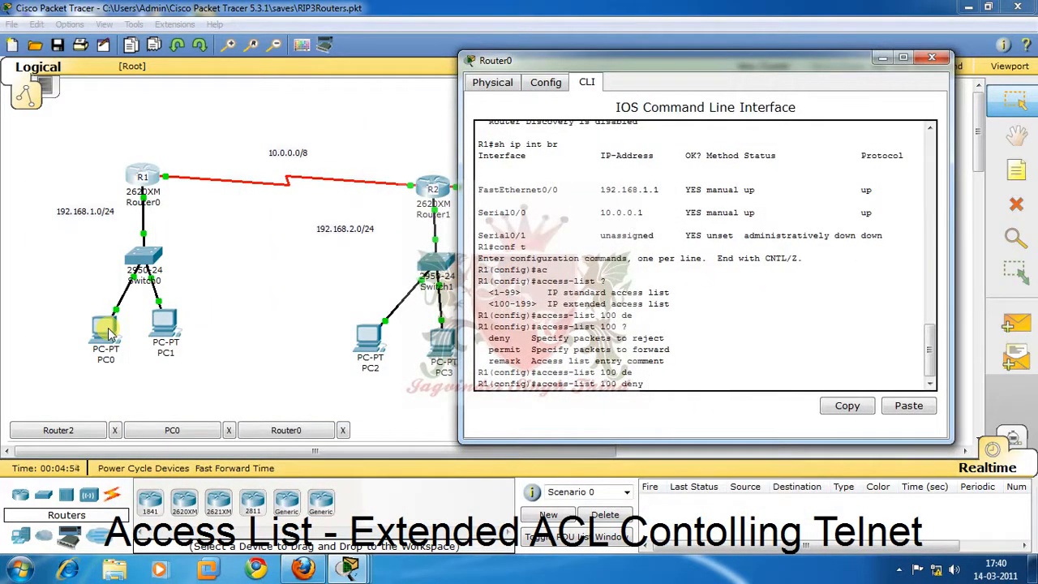
text(ho)
key(Tab)
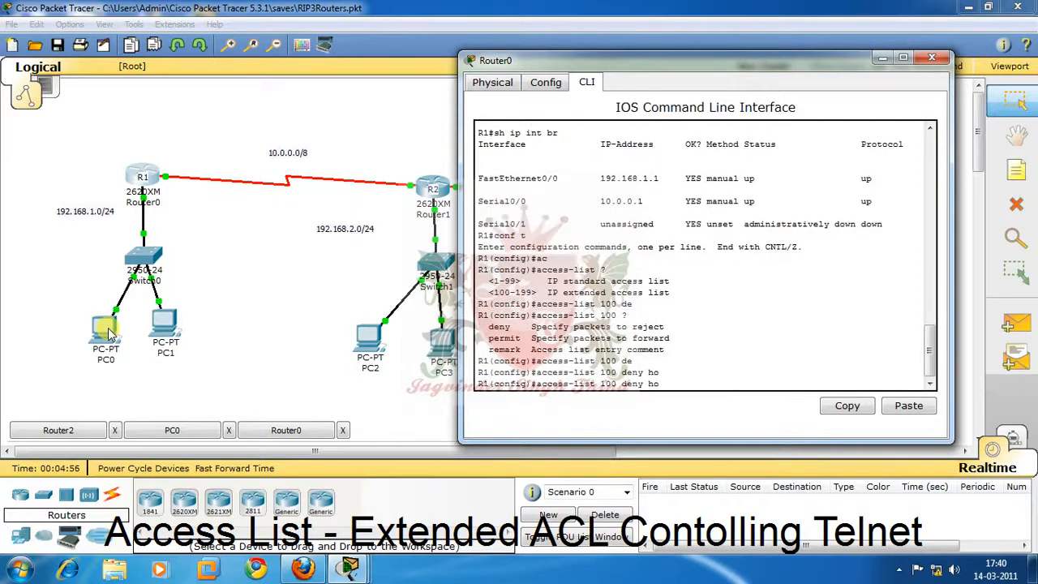
text(s)
key(Tab)
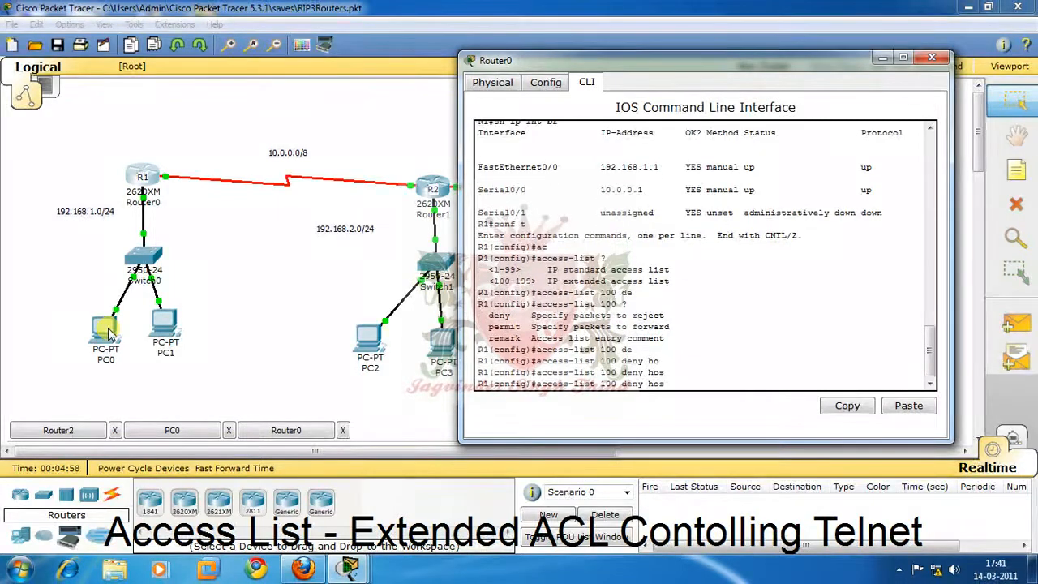
key(BackSpace)
key(BackSpace)
key(BackSpace)
text(?)
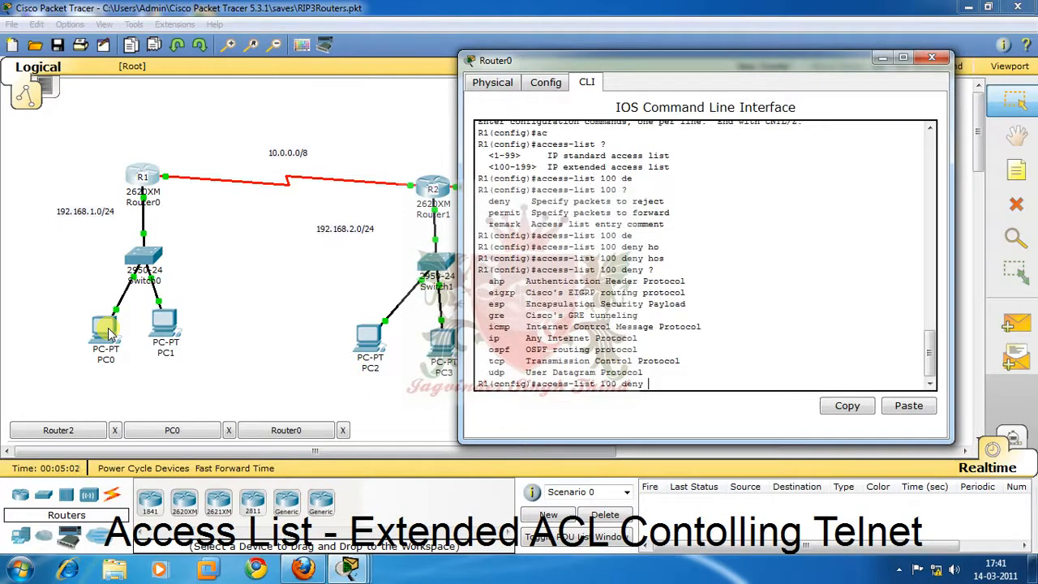
Set the protocol of the access list 100 deny entry to tcp.
double_click(495, 349)
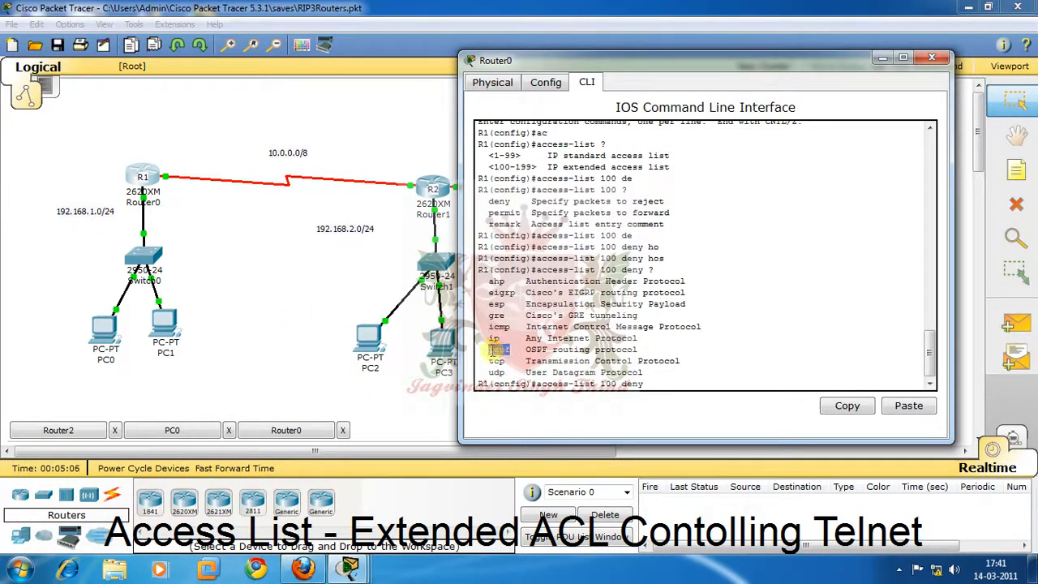
click(647, 385)
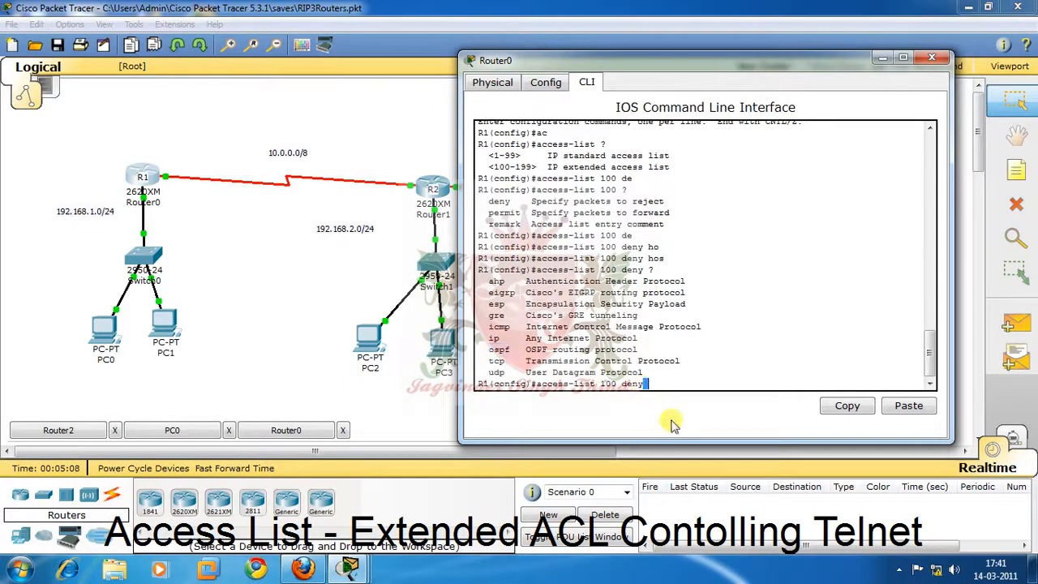
text(tc)
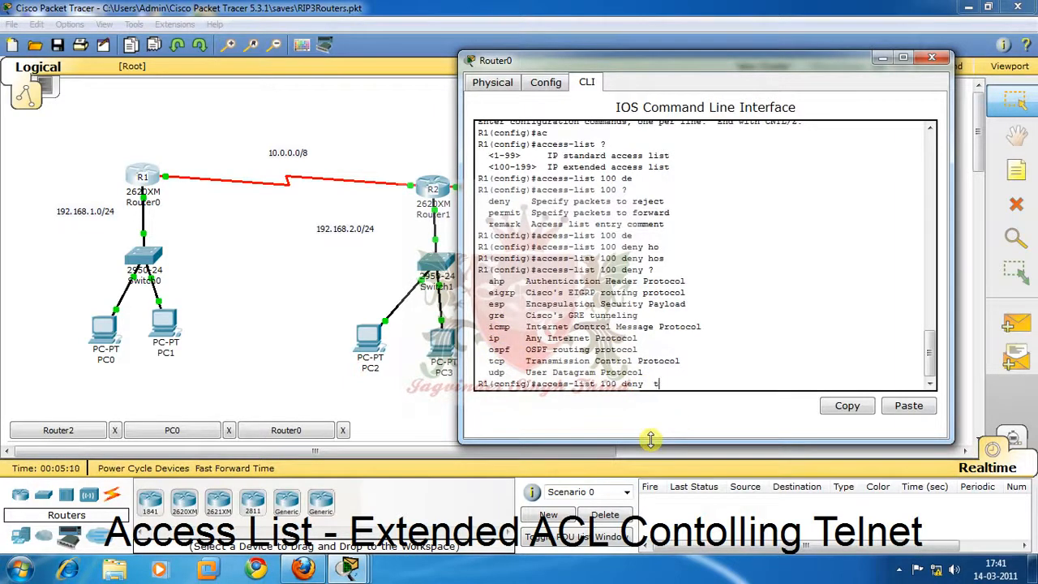
key(Tab)
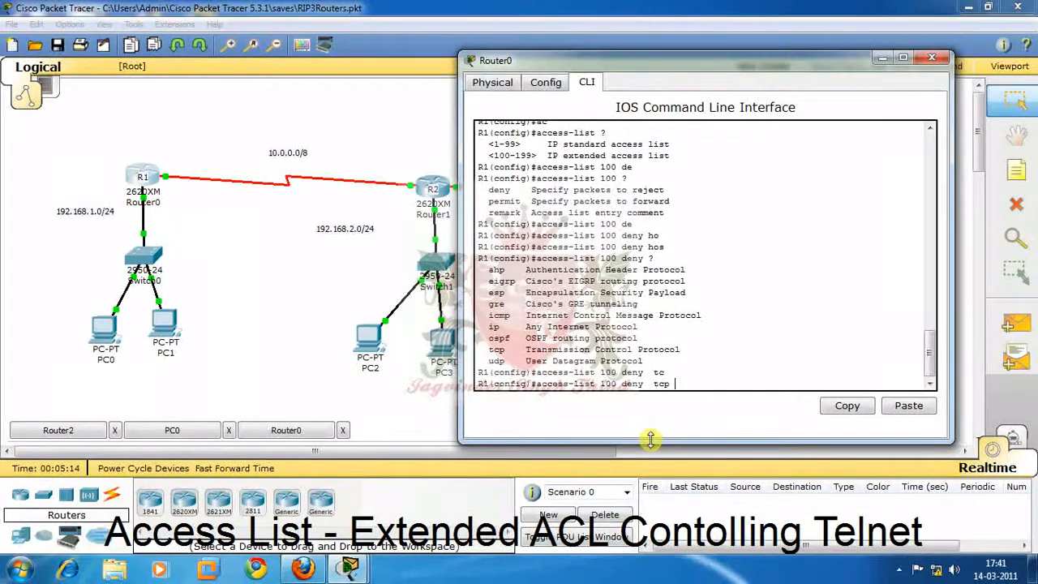
text(hos)
key(Tab)
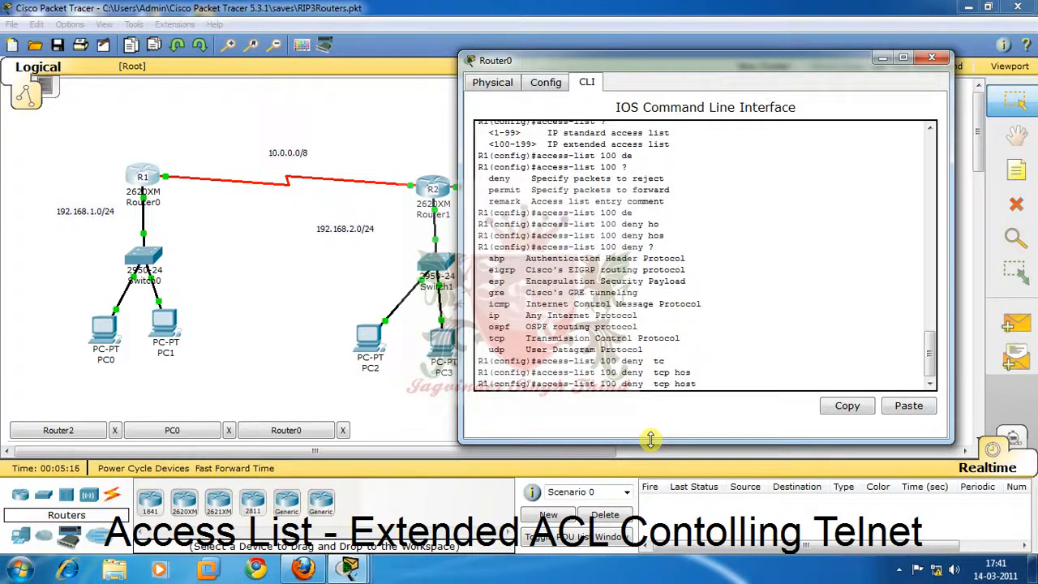
text(192.168.1.2)
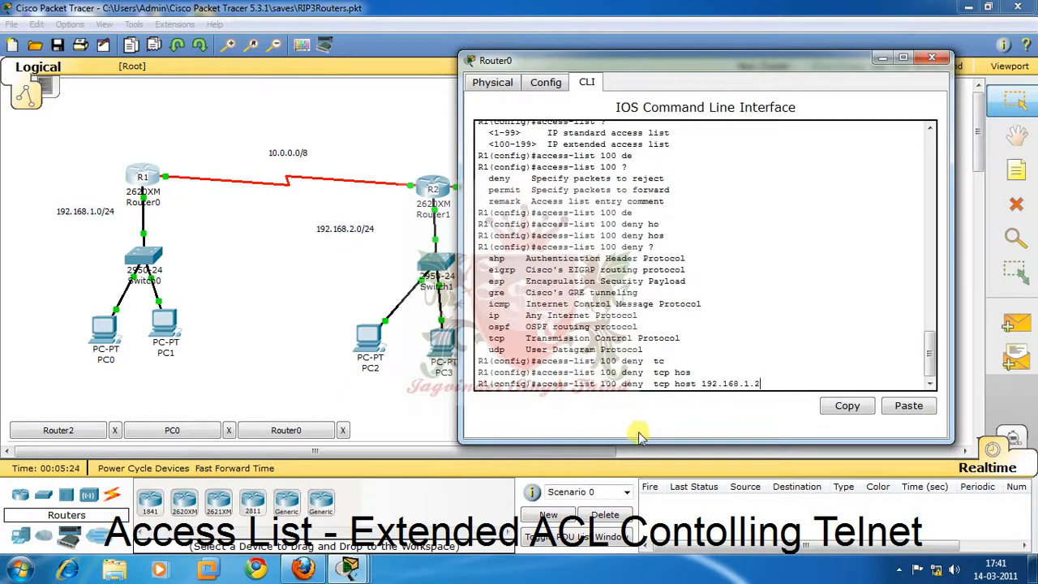
key(BackSpace)
key(BackSpace)
key(BackSpace)
key(BackSpace)
key(BackSpace)
key(BackSpace)
key(BackSpace)
key(BackSpace)
key(BackSpace)
key(BackSpace)
key(BackSpace)
key(BackSpace)
key(BackSpace)
key(BackSpace)
key(BackSpace)
key(BackSpace)
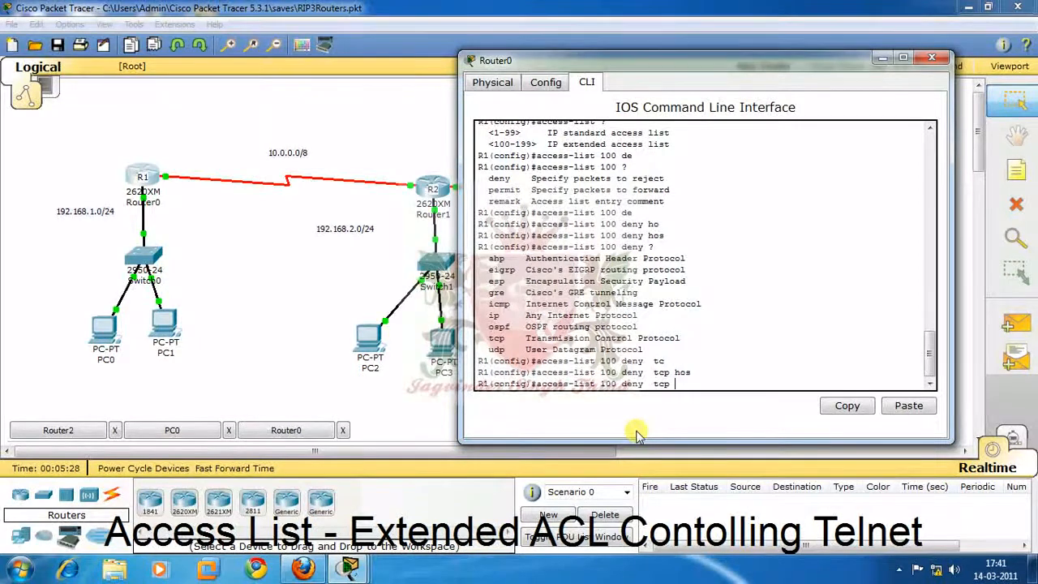
text(192.168.1.0 0.0.0.255)
key(BackSpace)
key(BackSpace)
key(BackSpace)
key(BackSpace)
key(BackSpace)
key(BackSpace)
key(BackSpace)
key(BackSpace)
key(BackSpace)
key(BackSpace)
key(BackSpace)
key(BackSpace)
key(BackSpace)
key(BackSpace)
key(BackSpace)
key(BackSpace)
key(BackSpace)
key(BackSpace)
key(BackSpace)
key(BackSpace)
key(BackSpace)
Specify host 192.168.1.2 as the source of the TCP deny entry.
text(hos)
key(Tab)
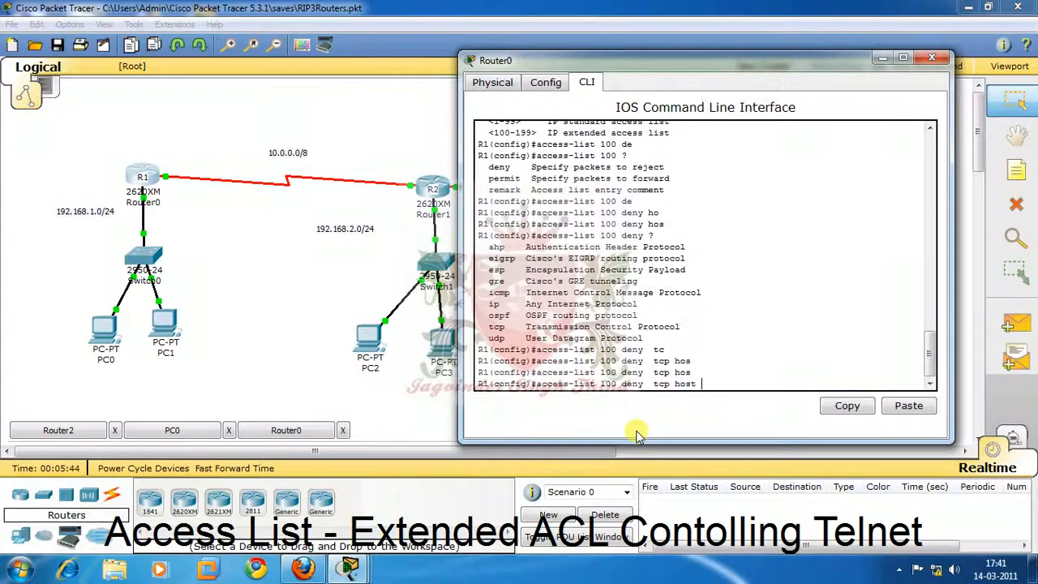
text(192.168.1.2 hos)
Specify host 20.0.0.2 as the destination and list the match options that can follow it.
key(Tab)
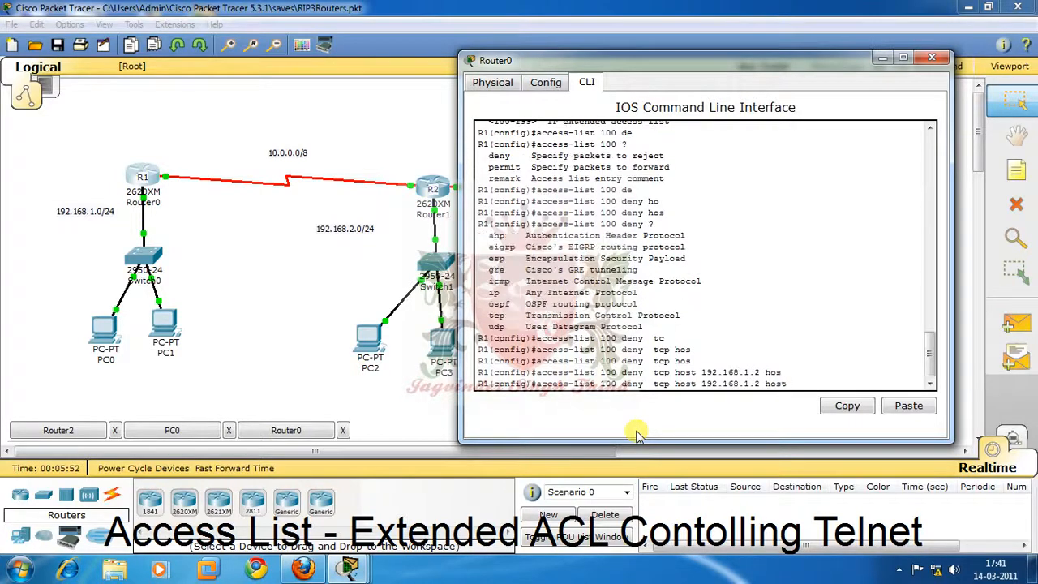
text(20.0.0.2 ?)
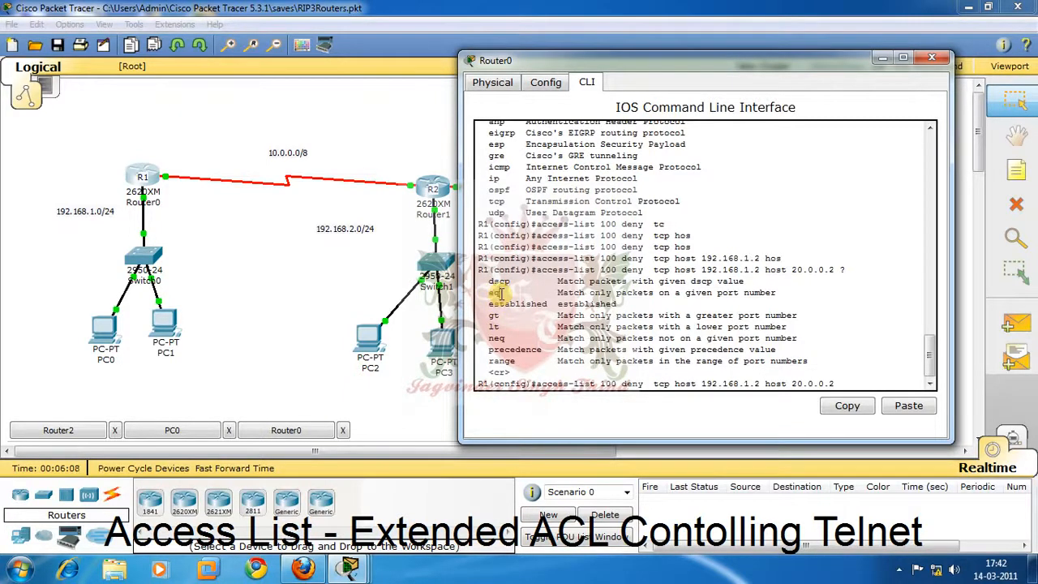
drag(502, 294, 480, 332)
click(496, 329)
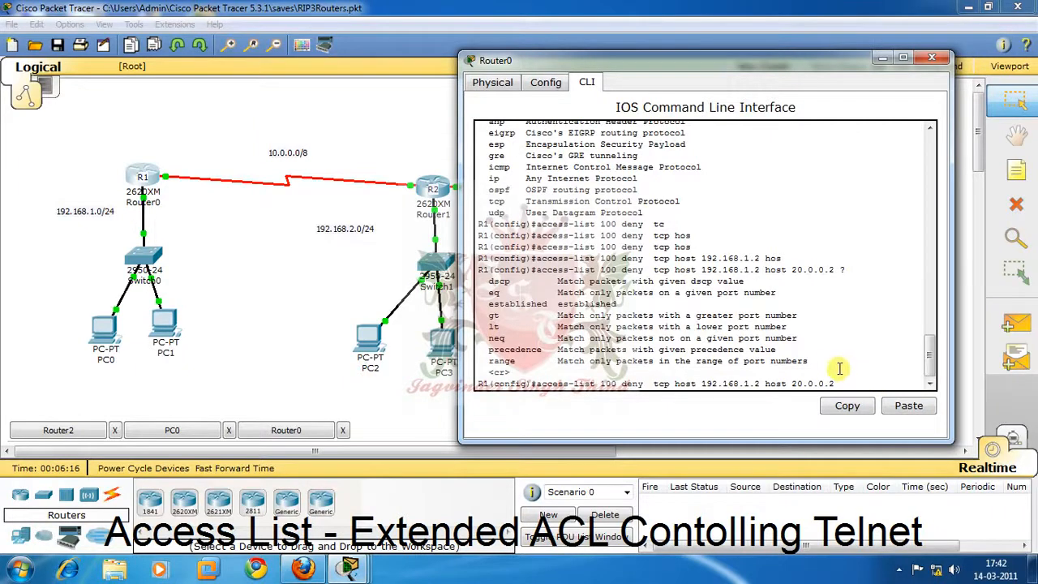
Add the eq operator, list its port options, and submit the deny entry with port 23.
text(eq ?)
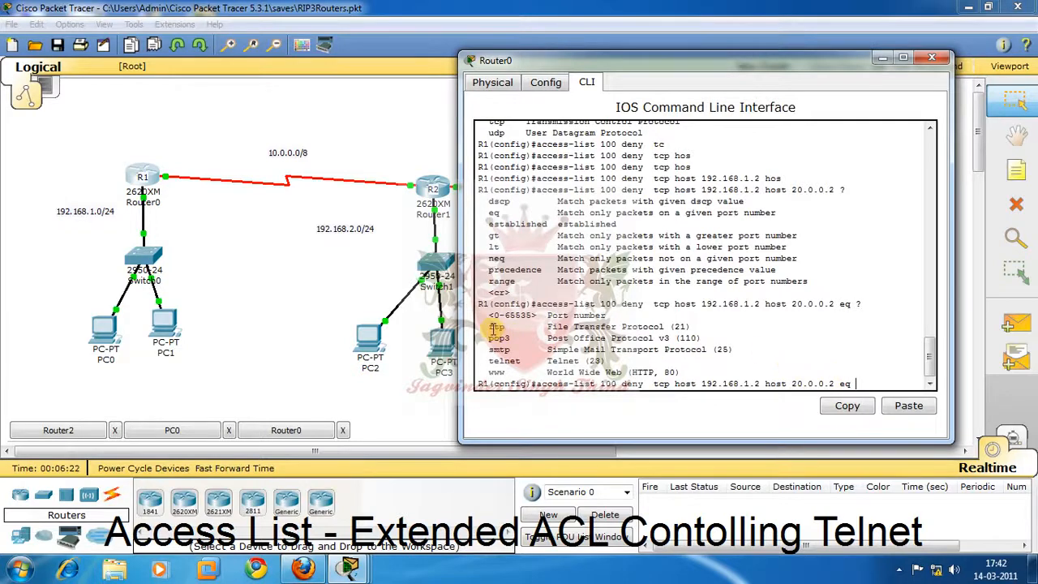
drag(492, 328, 514, 363)
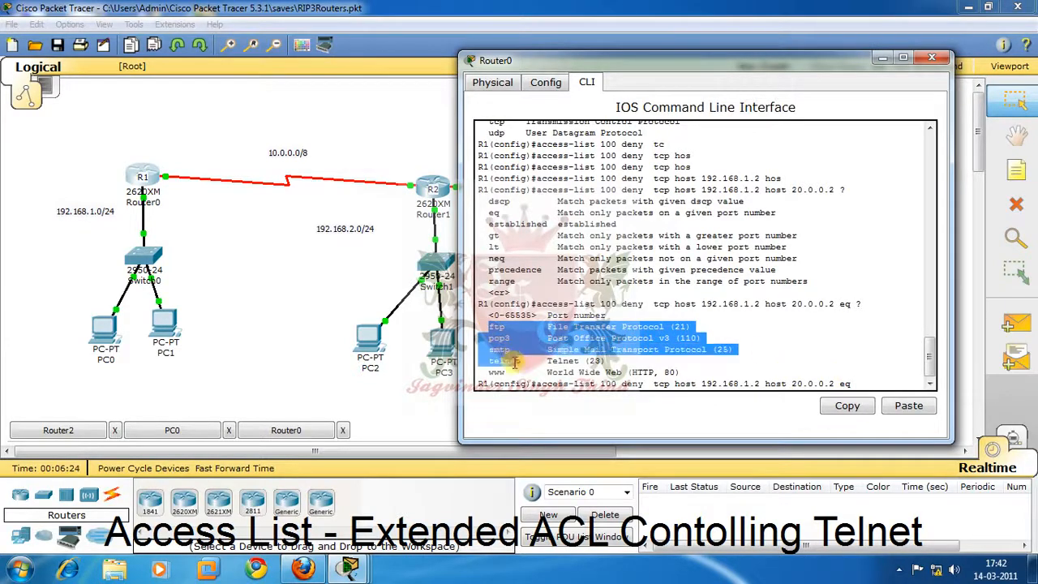
click(519, 362)
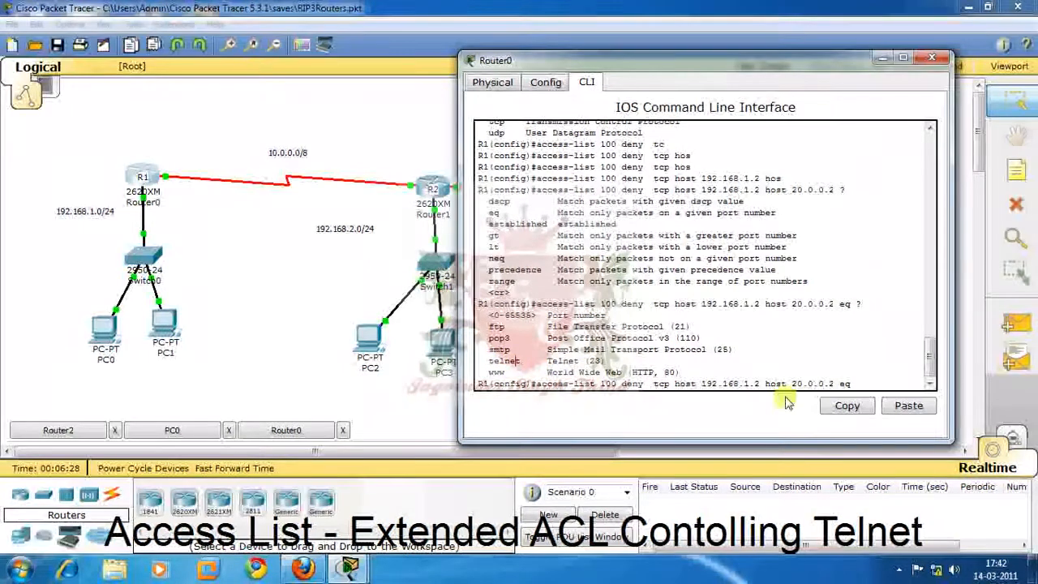
text(2)
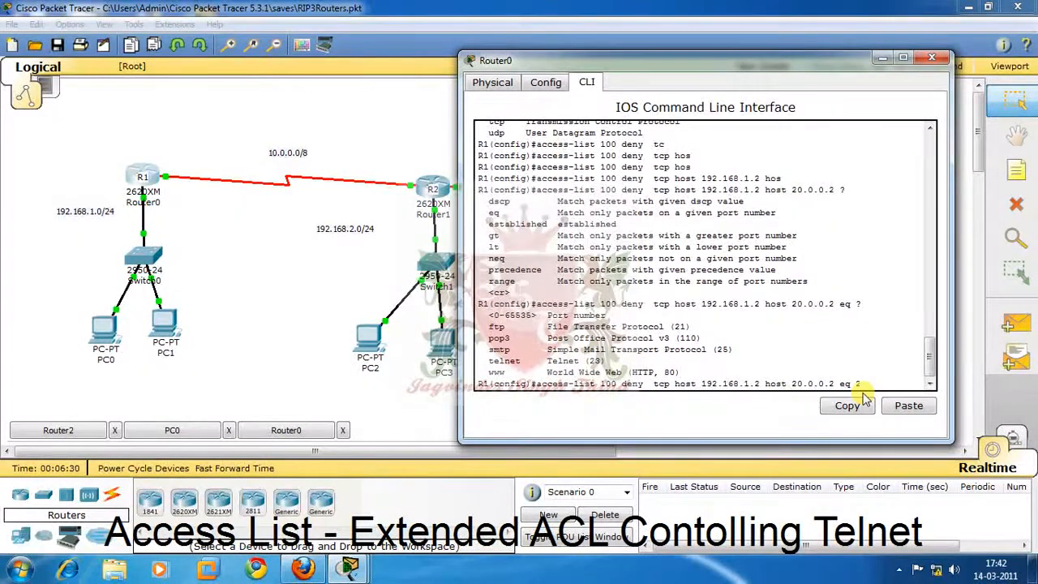
text(3)
key(Return)
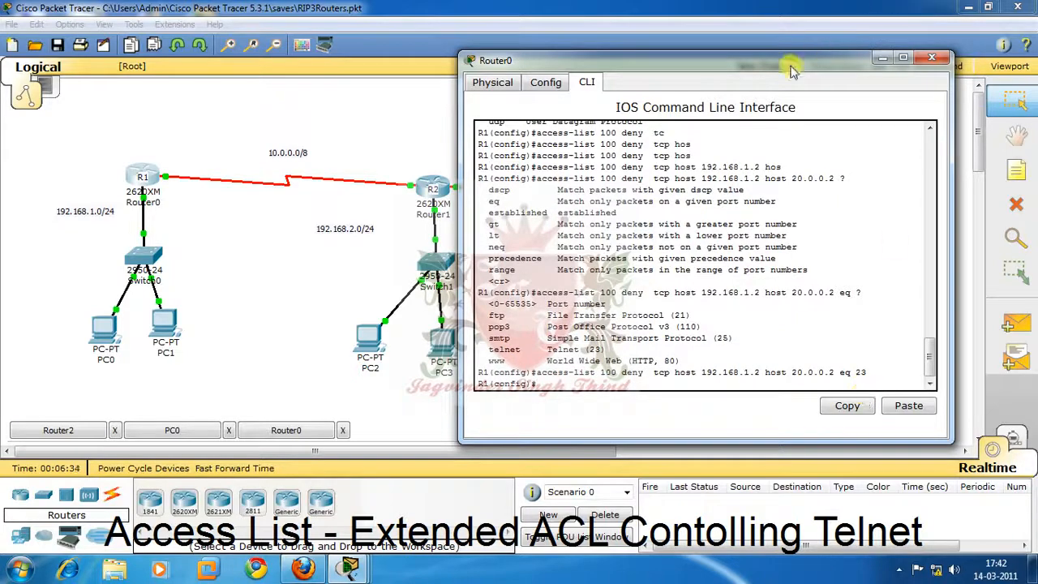
Begin a second deny entry in access list 100 on R1.
drag(786, 62, 341, 93)
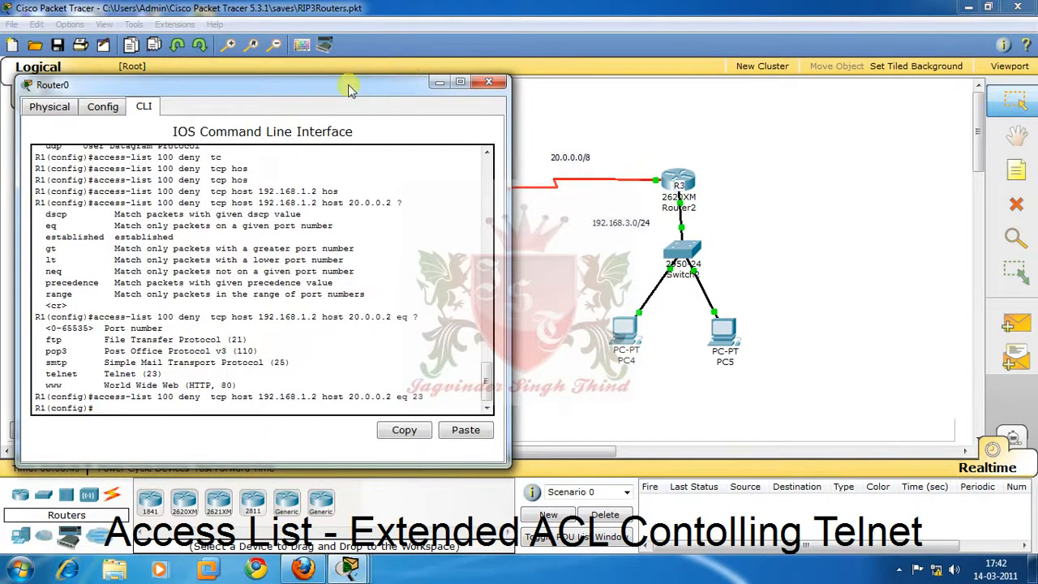
drag(349, 86, 835, 64)
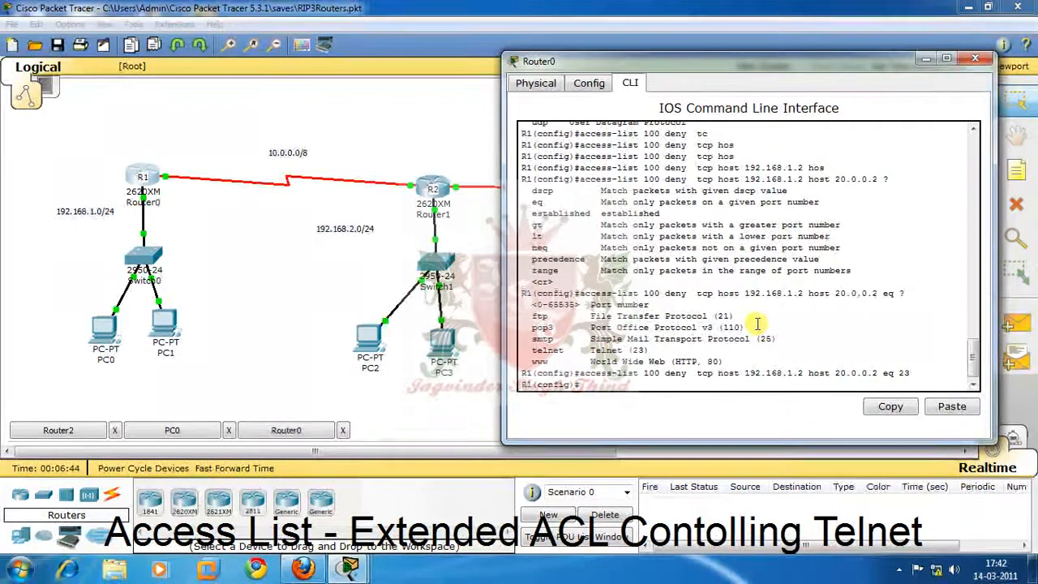
text(ac)
key(Tab)
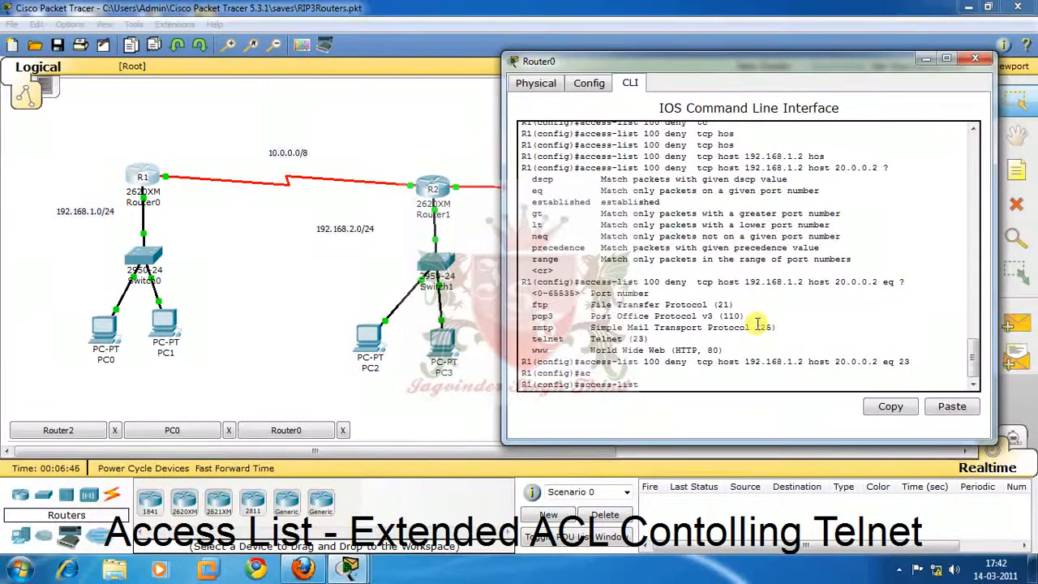
text(100)
text( de)
key(Tab)
text(20)
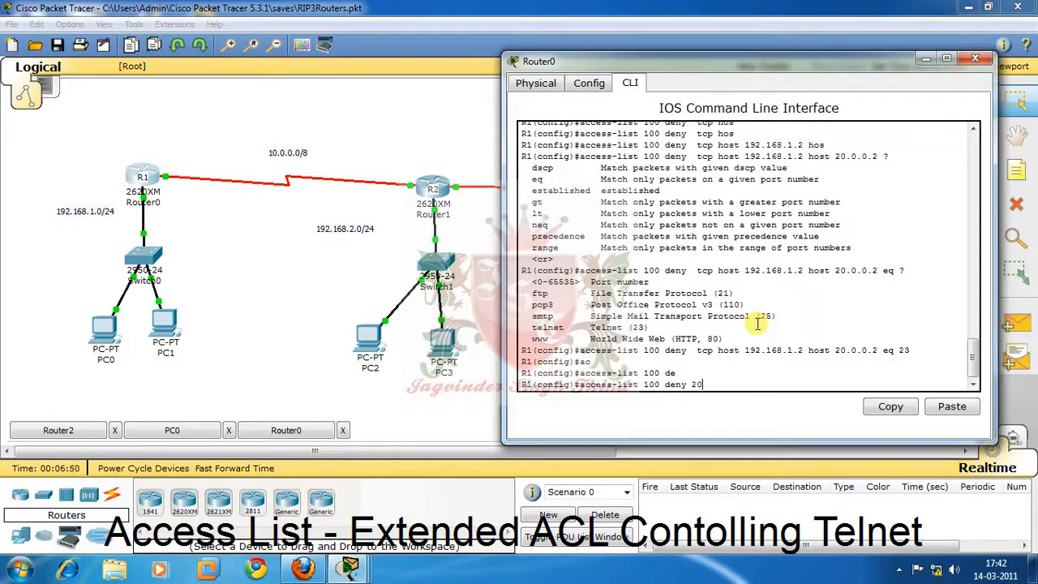
text(.0.0.2)
key(BackSpace)
key(BackSpace)
key(BackSpace)
key(BackSpace)
key(BackSpace)
key(BackSpace)
key(BackSpace)
key(BackSpace)
Set the second deny entry's protocol to tcp and its source to host 192.168.1.2.
text(t)
key(Tab)
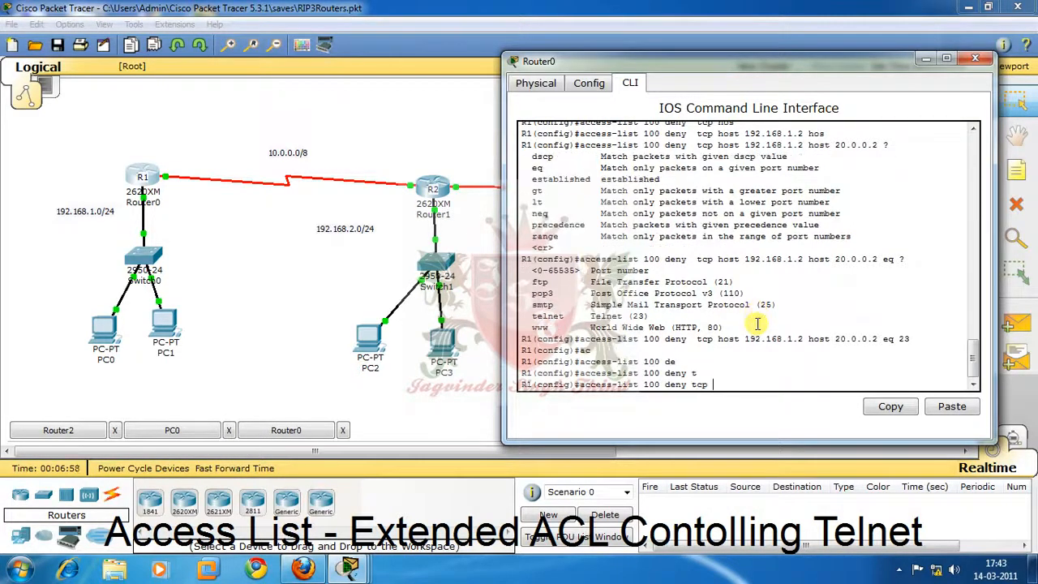
text(h)
key(Tab)
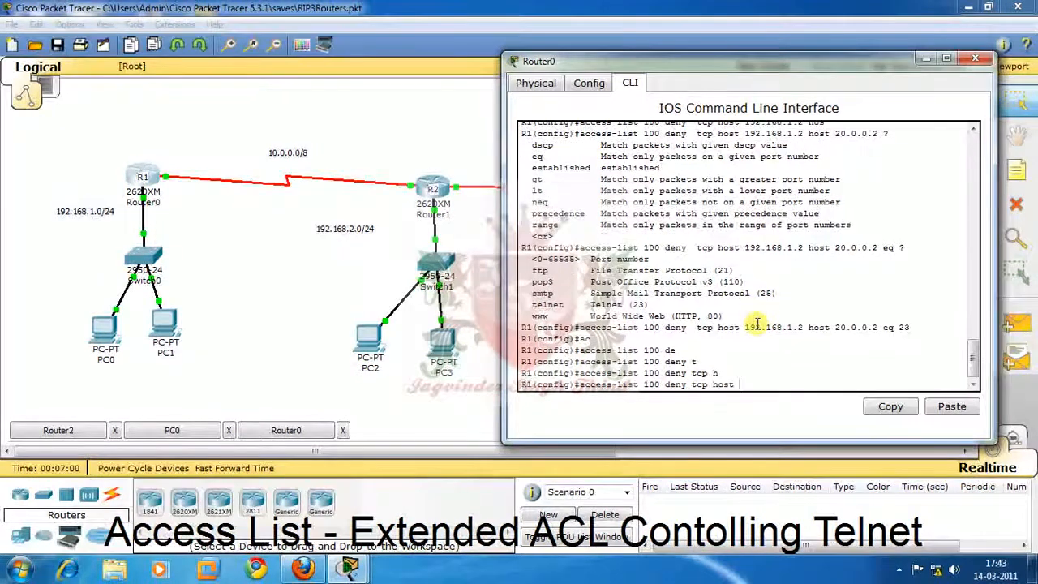
text(192.168.1.2 )
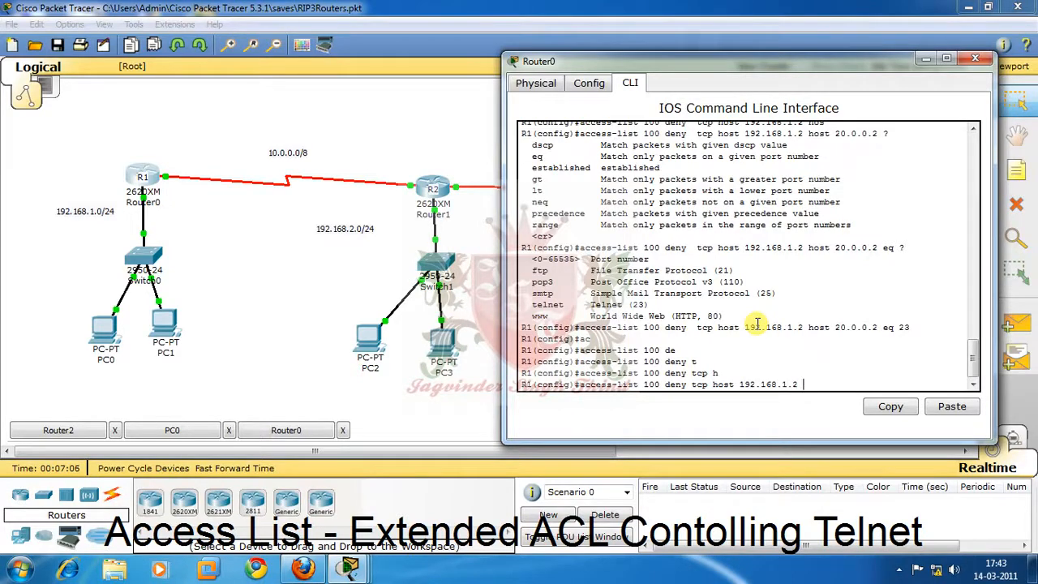
text(hos)
Complete the second deny entry with destination host 192.168.3.1 and eq telnet, and submit it.
key(Tab)
text(192.168)
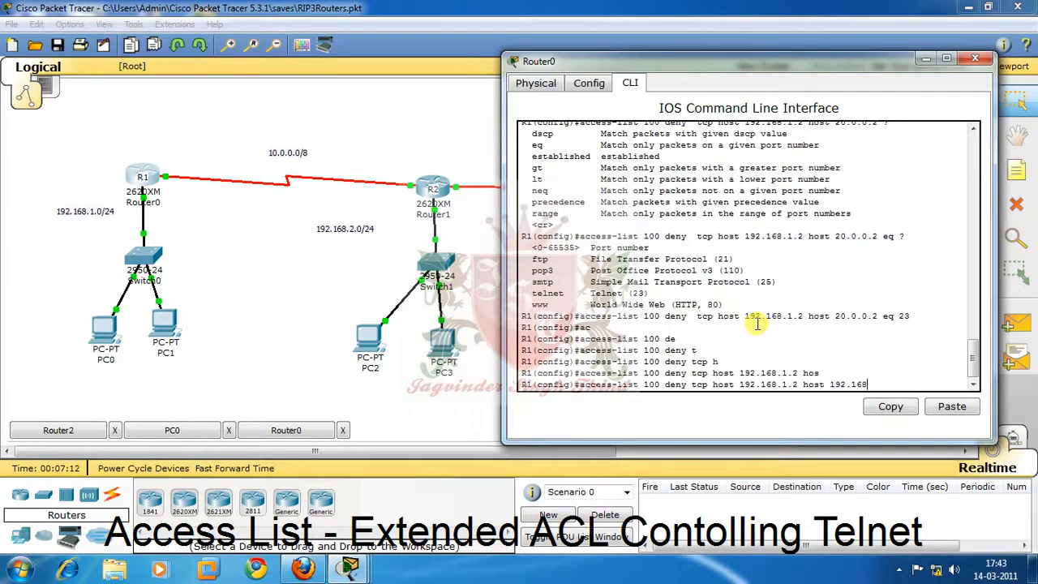
text(.3.11)
key(BackSpace)
text(eq)
key(Tab)
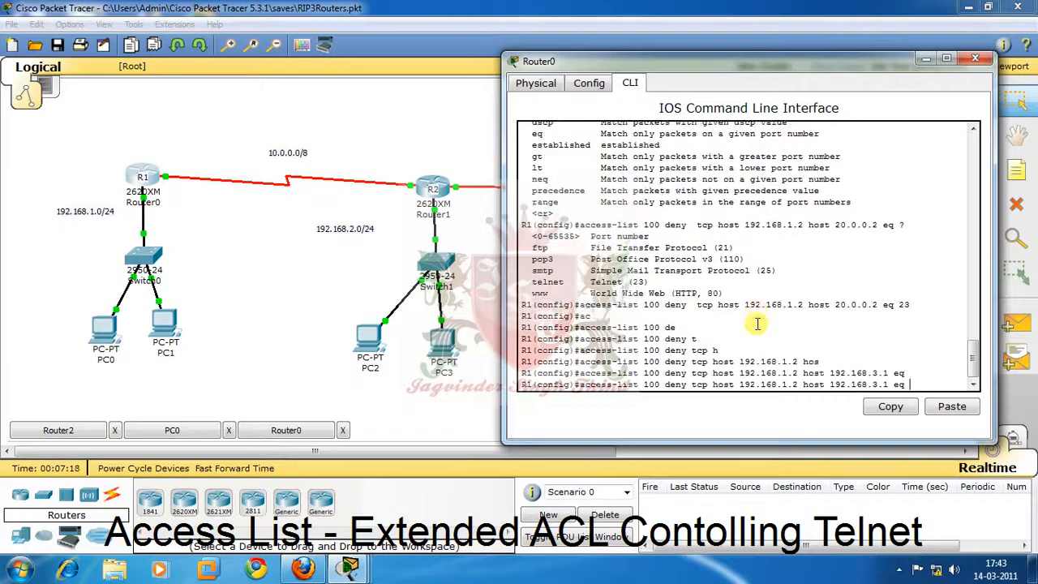
text(tel)
key(Tab)
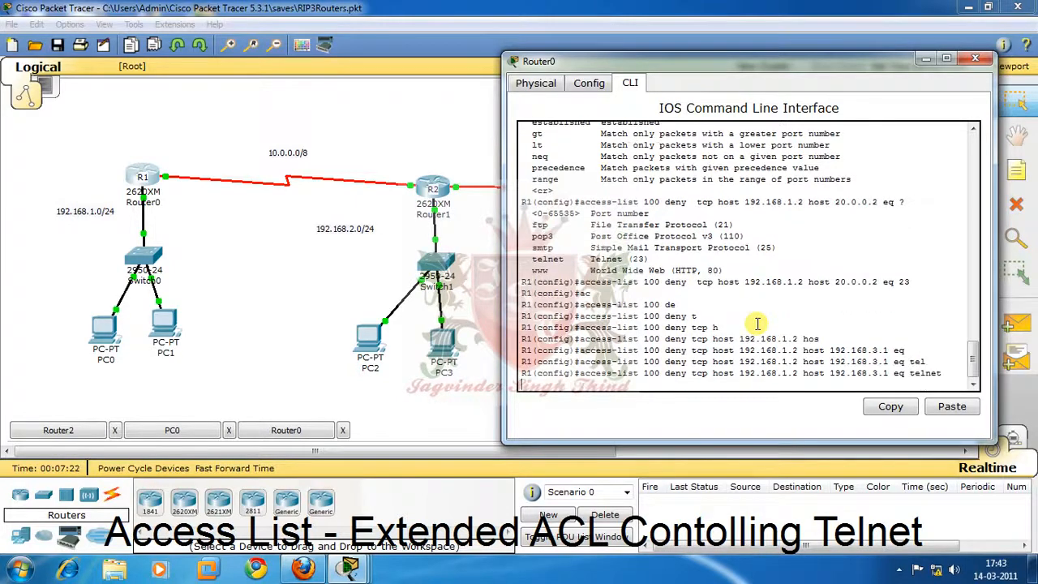
key(Return)
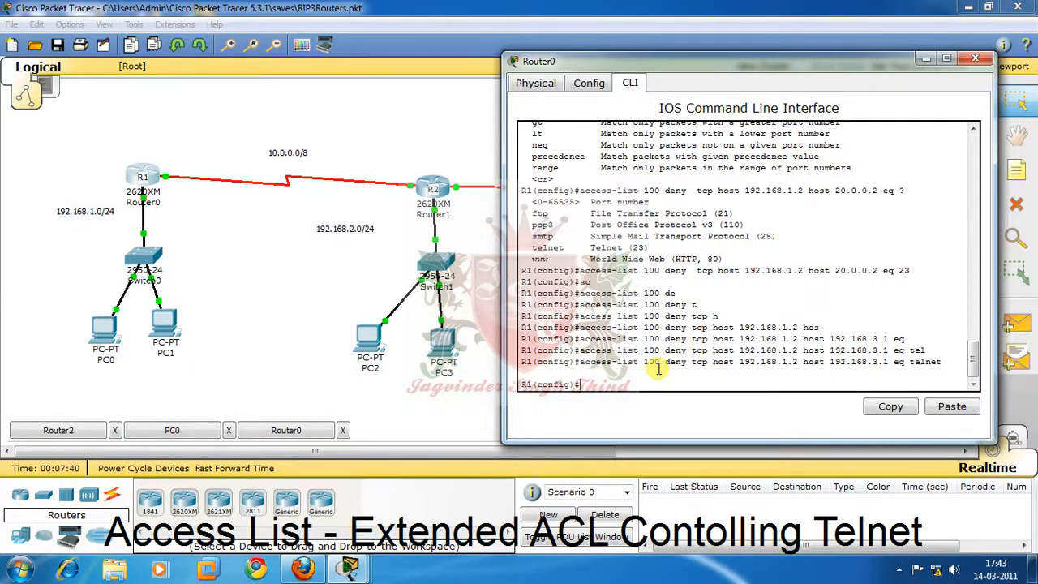
Add an entry to access list 100 on R1 that permits ip from any source to any destination.
text(ac)
key(Tab)
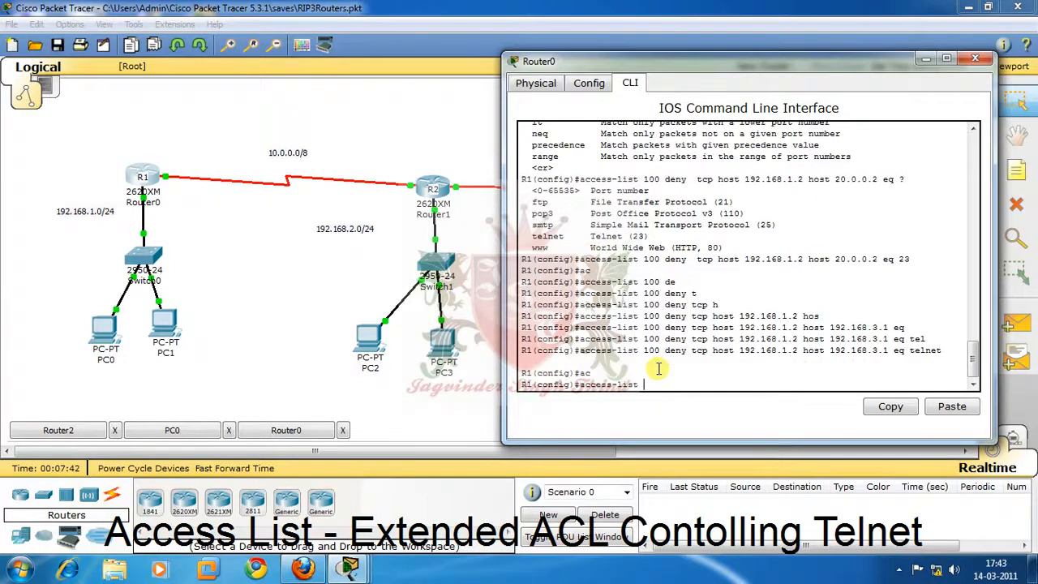
text(100per)
key(BackSpace)
key(BackSpace)
text(per)
key(Tab)
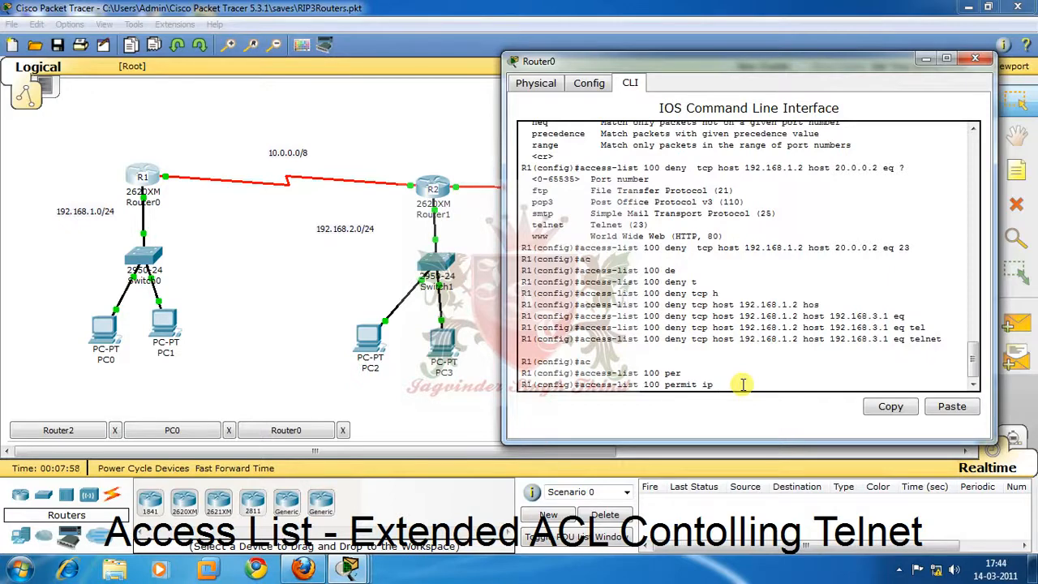
key(Tab)
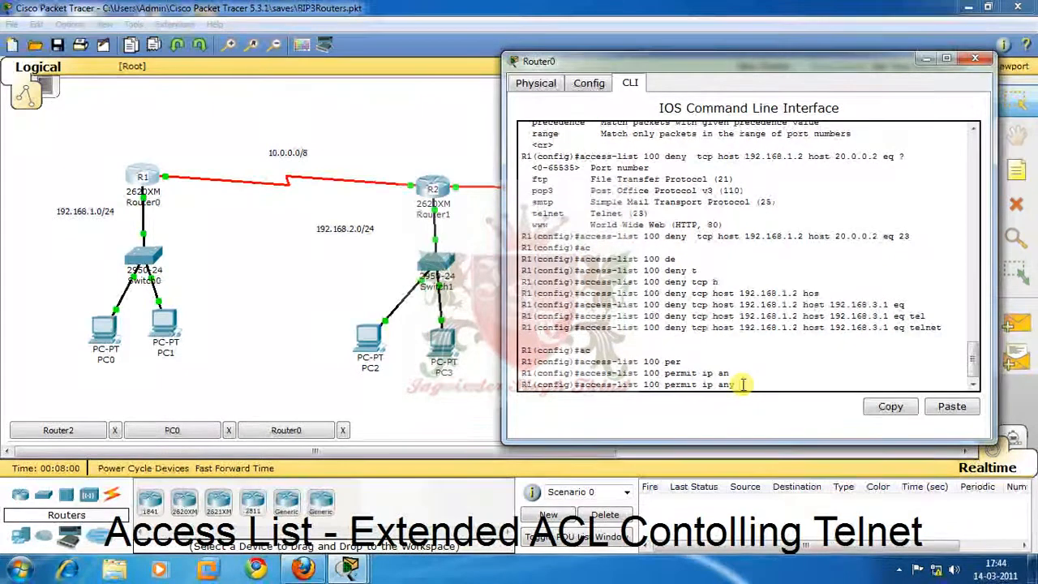
text(an)
key(Tab)
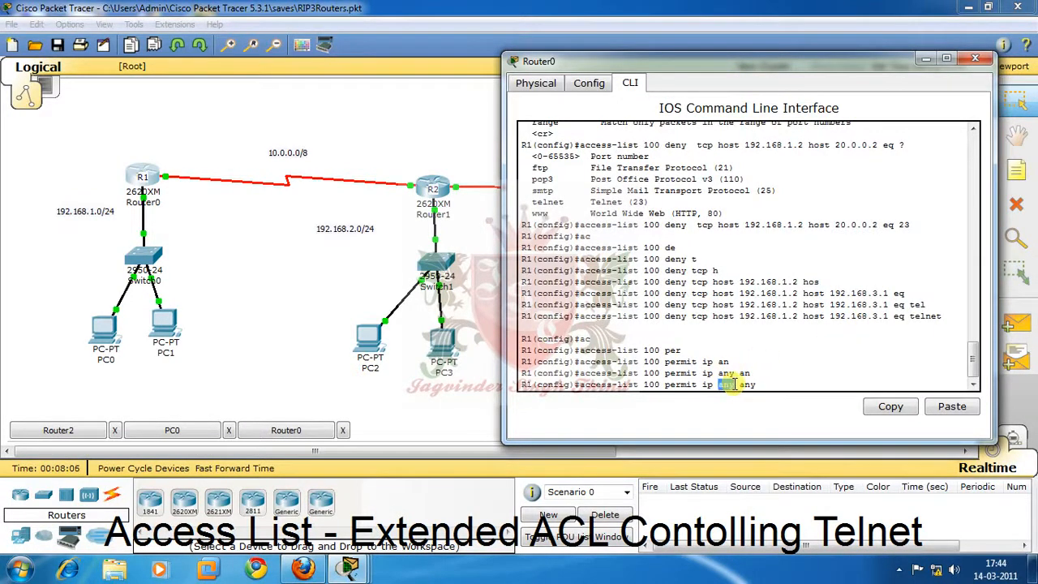
double_click(745, 385)
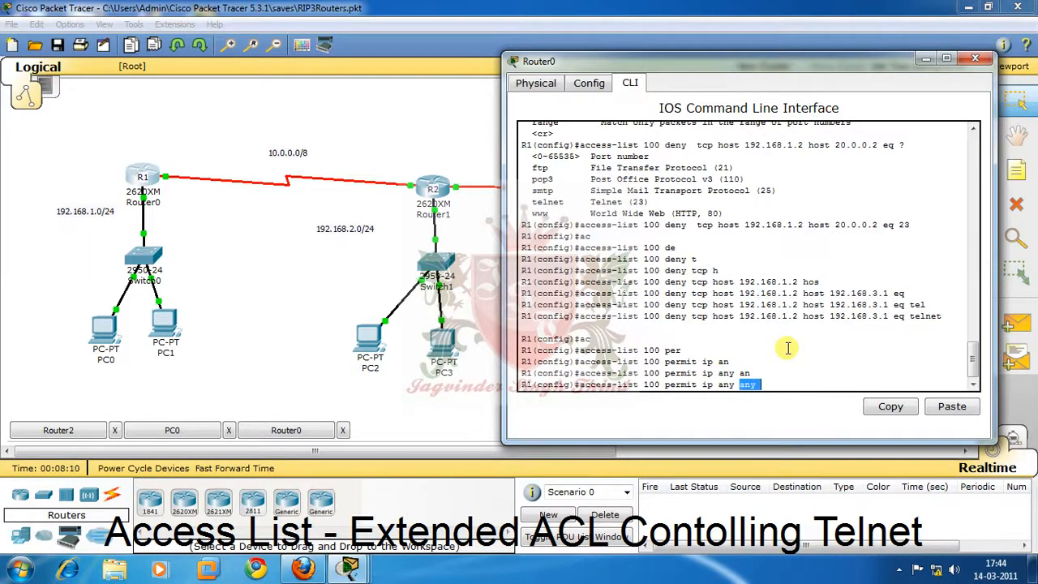
key(Return)
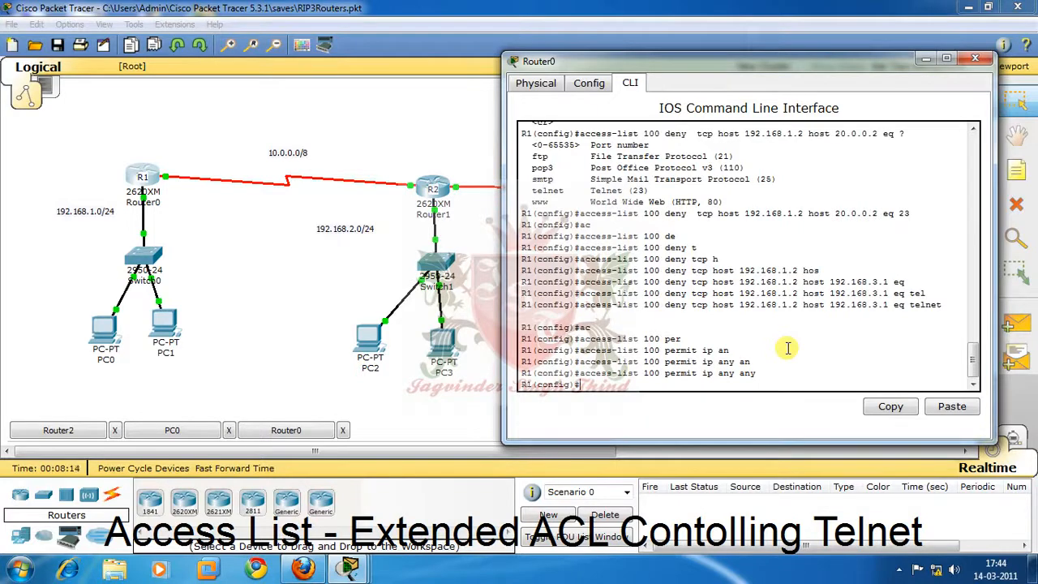
Show R1's access lists from configuration mode and review the Telnet entries in list 100.
text(do sh ac)
key(Tab)
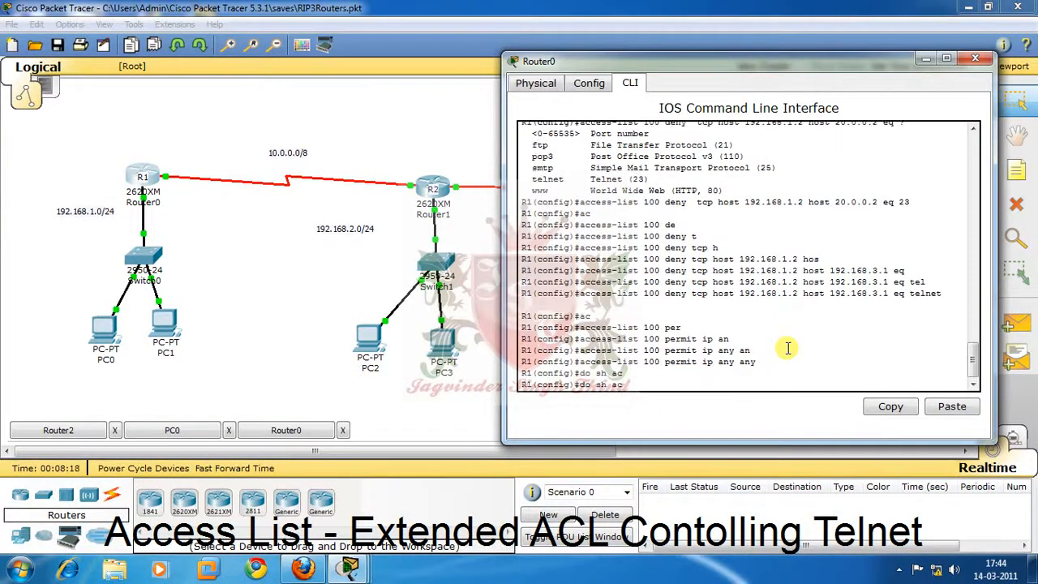
key(Return)
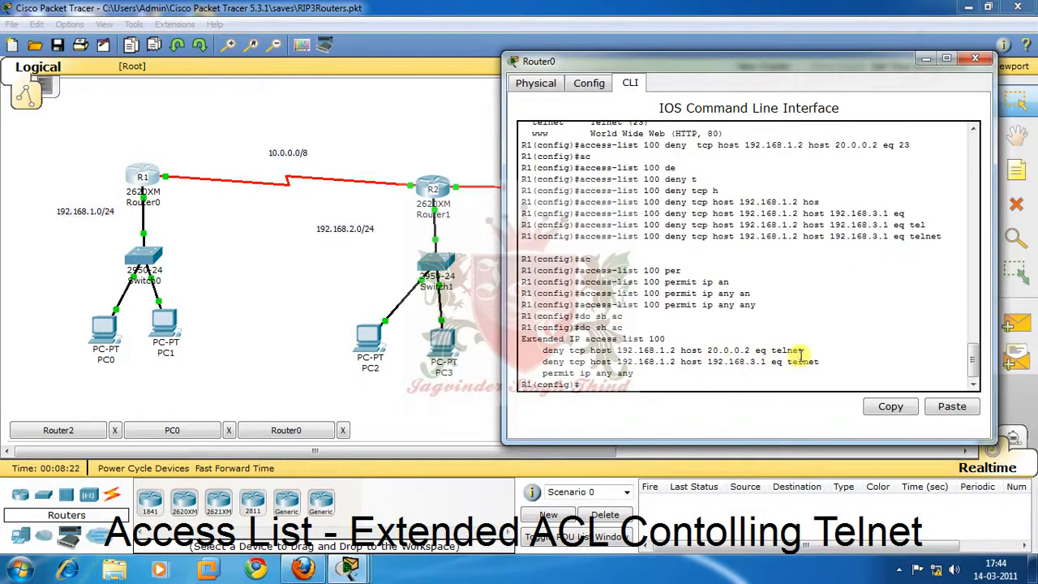
drag(802, 351, 781, 352)
click(604, 386)
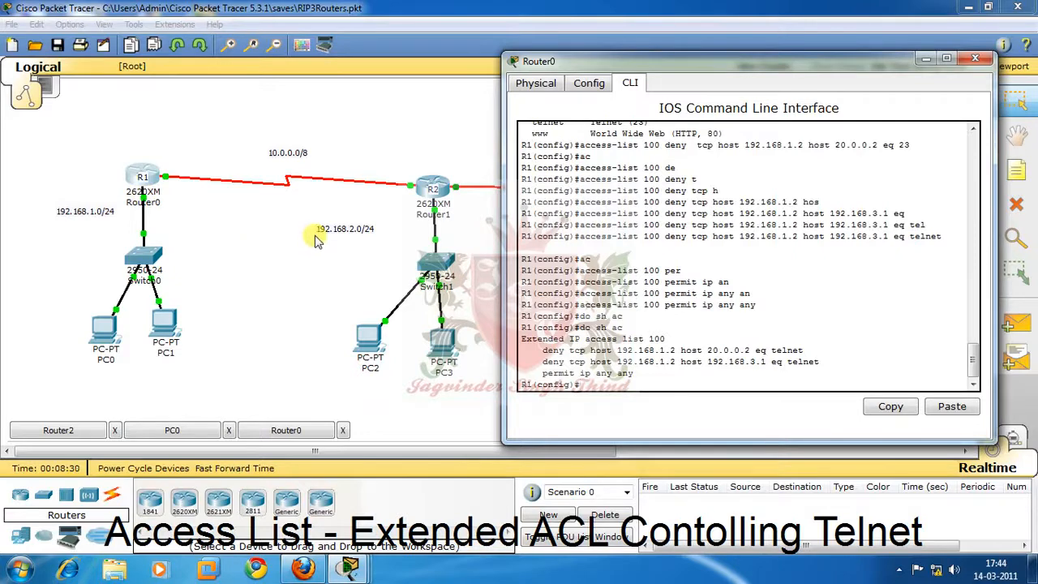
Apply access list 100 to R1's interface fa 0/0 in the inbound direction, checking the available directions first.
text(in fa 0/0)
key(Return)
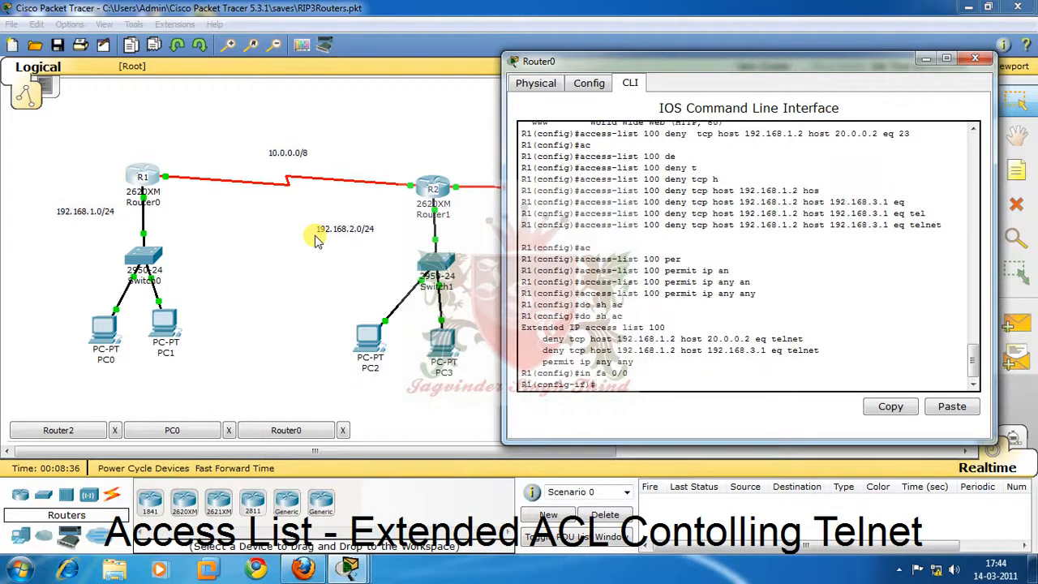
text(ip ac)
key(Tab)
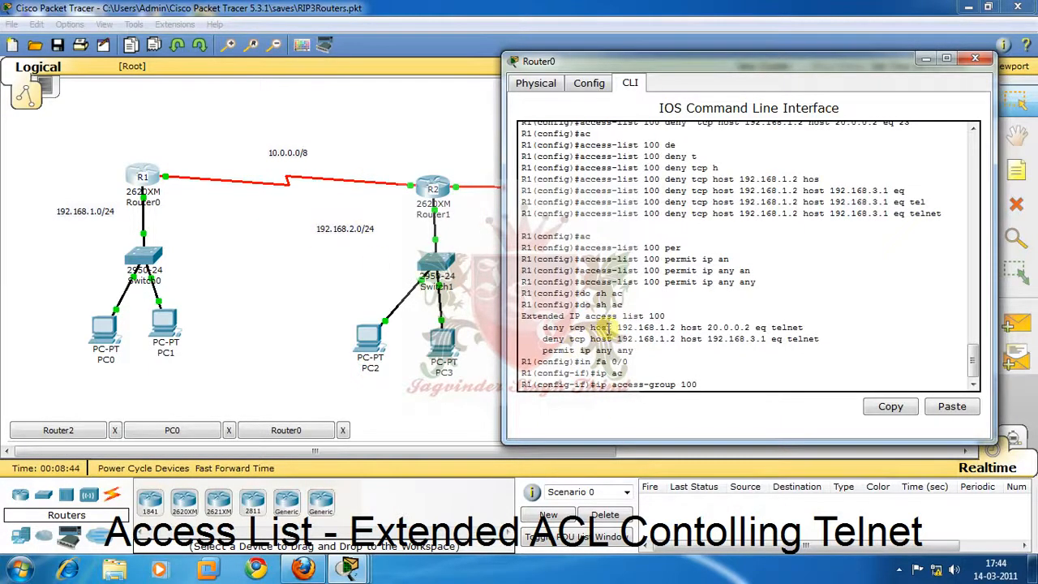
double_click(656, 315)
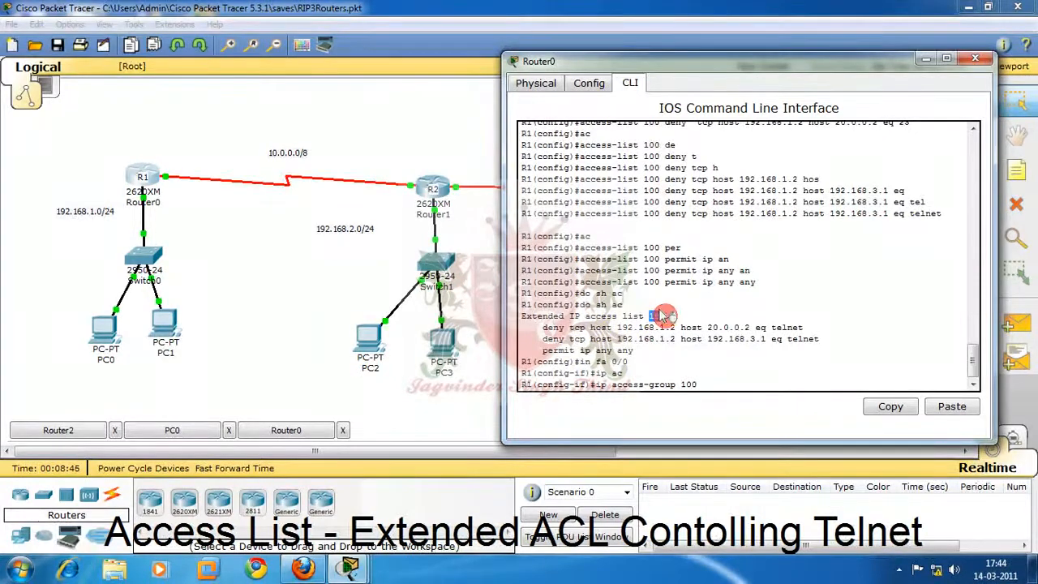
click(718, 384)
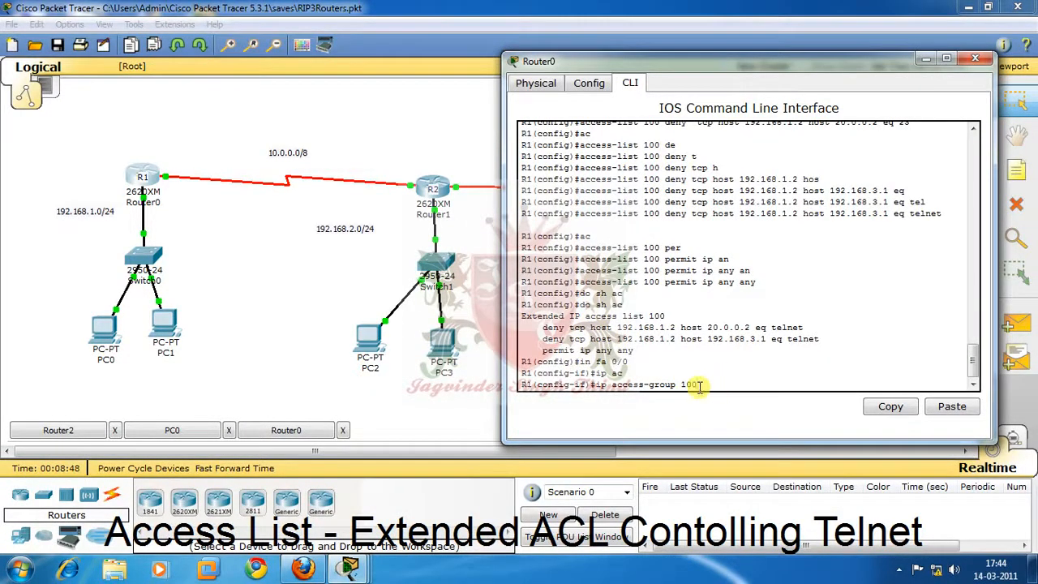
text(?)
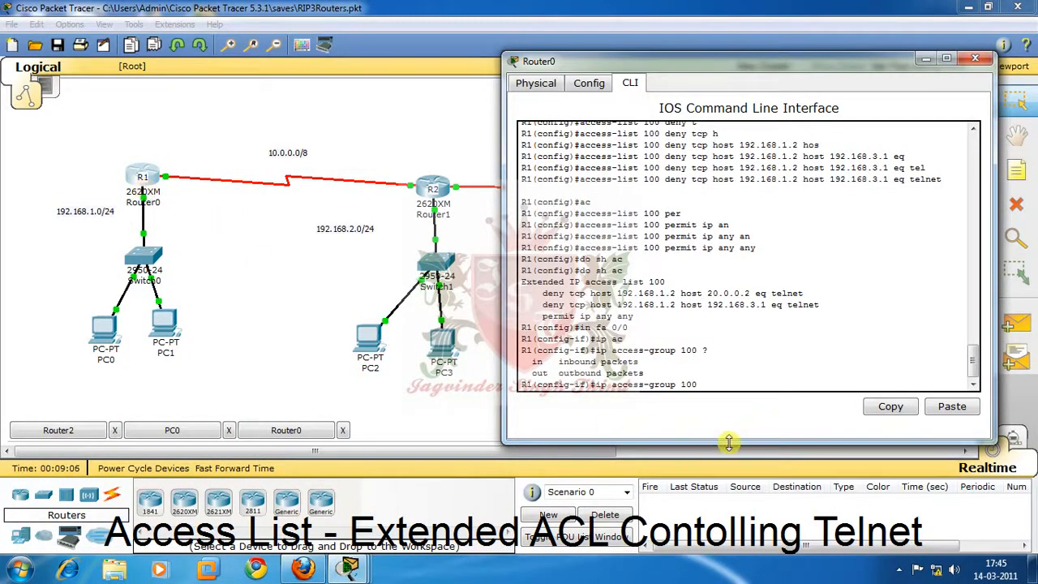
text(in)
key(Return)
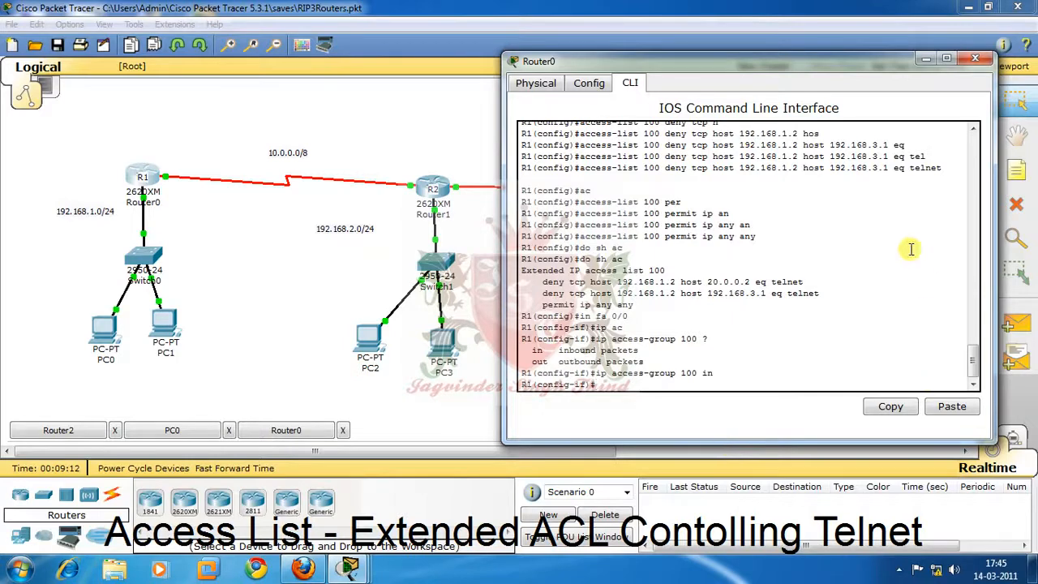
Return to PC0's command prompt and exit its open Telnet session to R3.
click(101, 324)
click(101, 325)
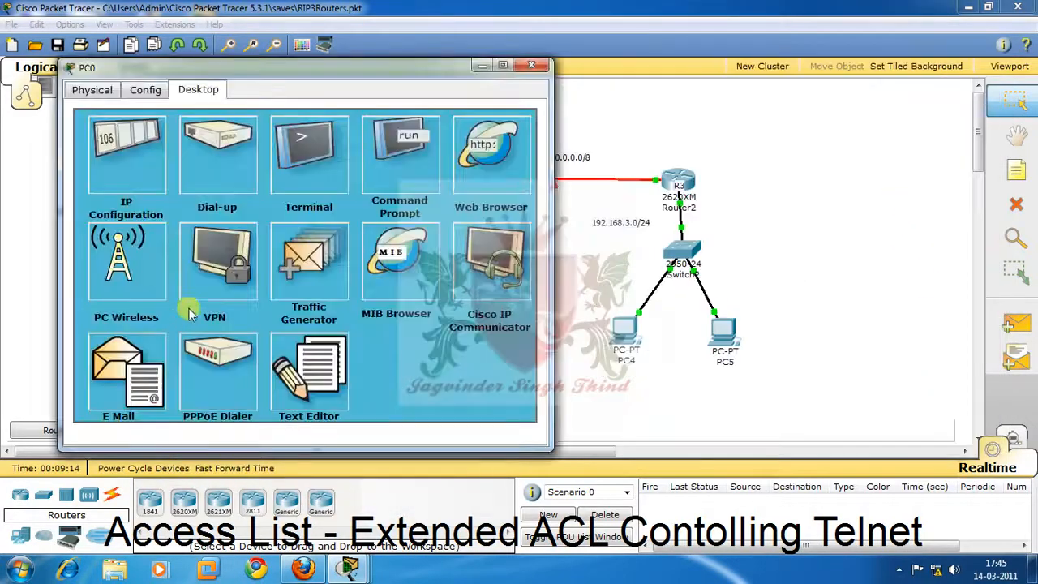
click(403, 159)
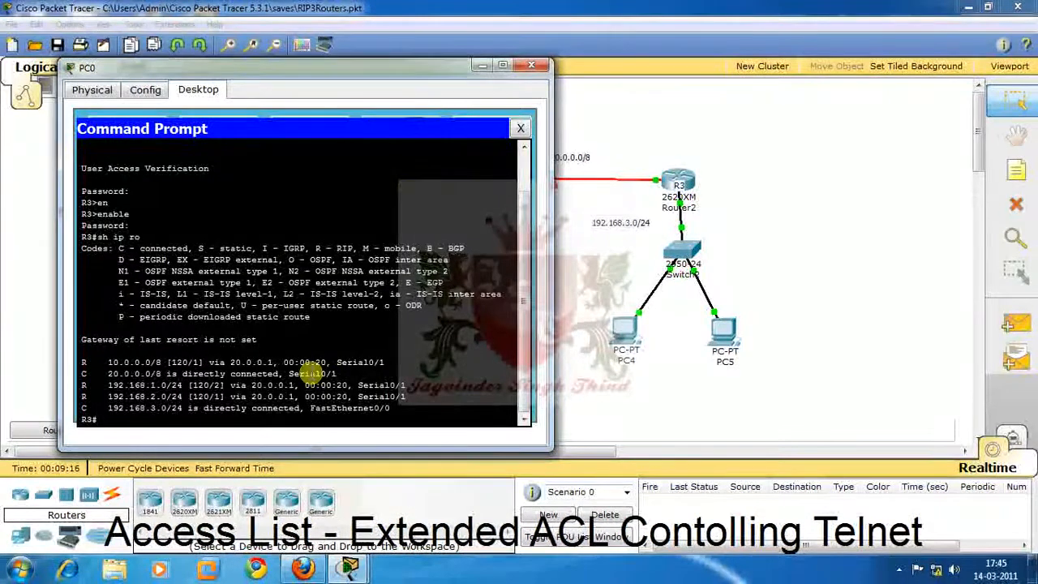
text(exit)
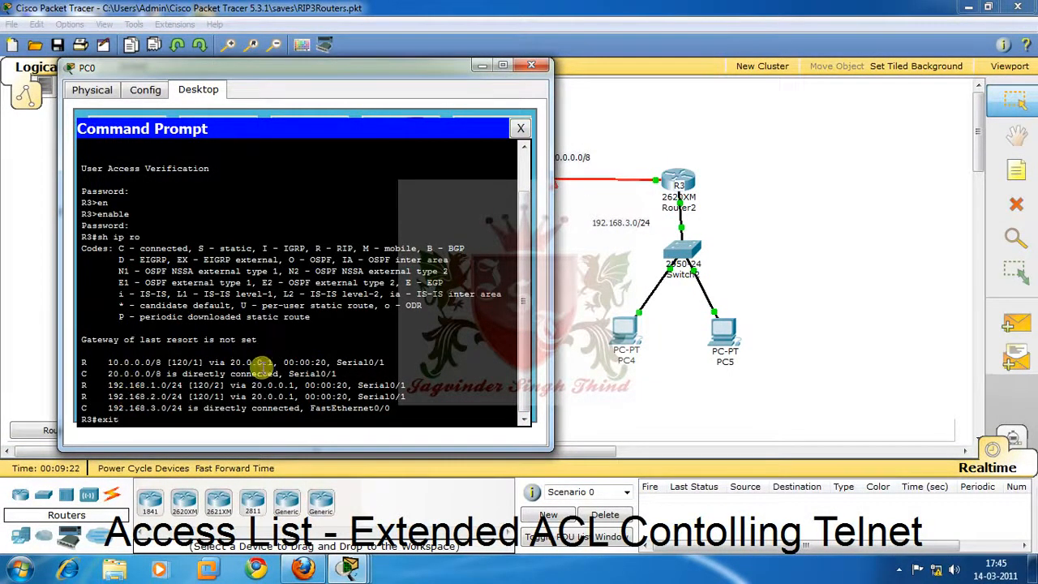
drag(253, 399, 258, 397)
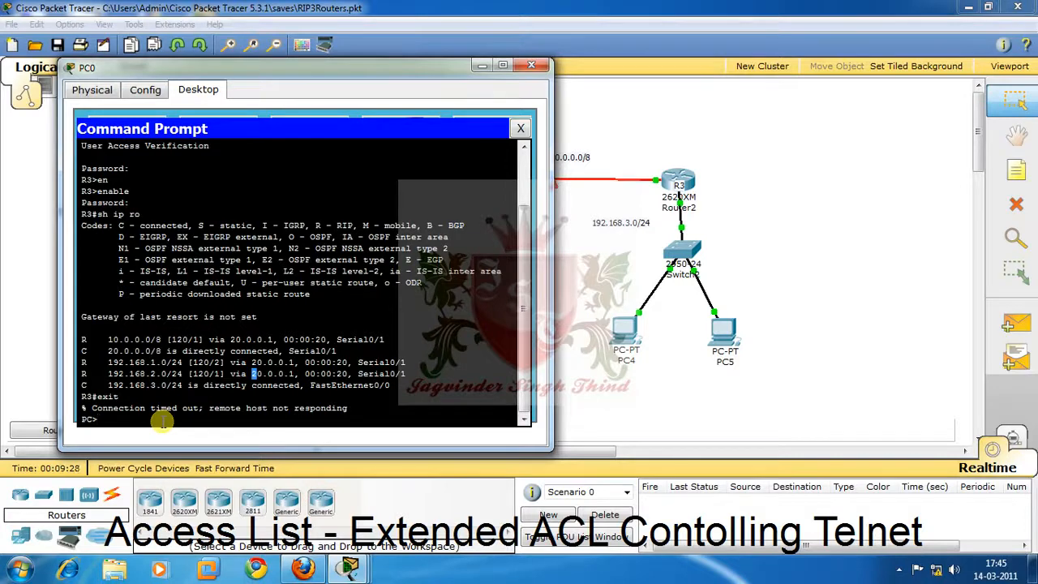
Test R3's address 20.0.0.2 from PC0 with telnet and with ping.
text(telnet 20.0.0.2)
key(Return)
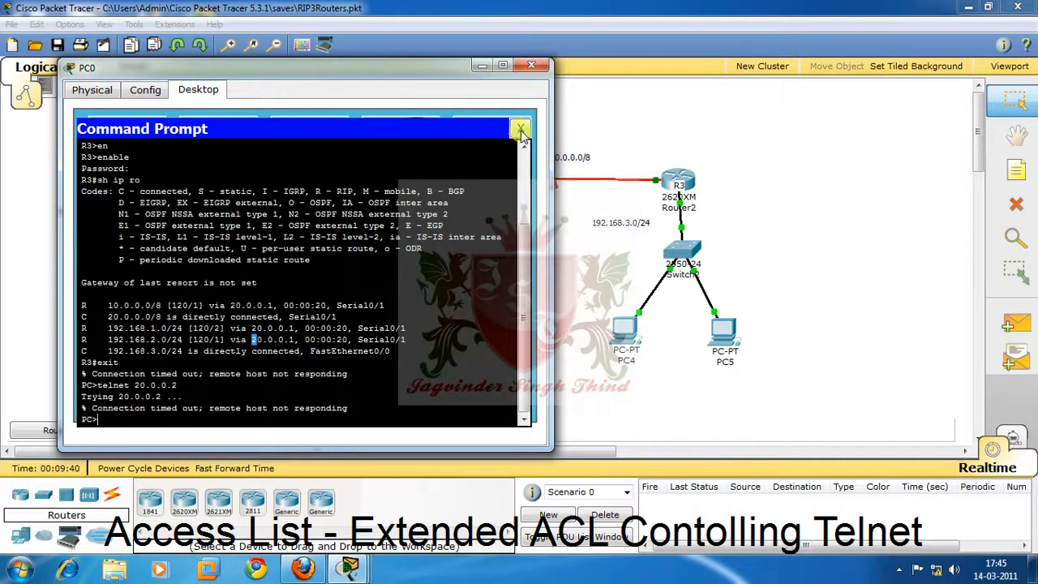
text(p)
key(BackSpace)
text(ping 20.0.0.2)
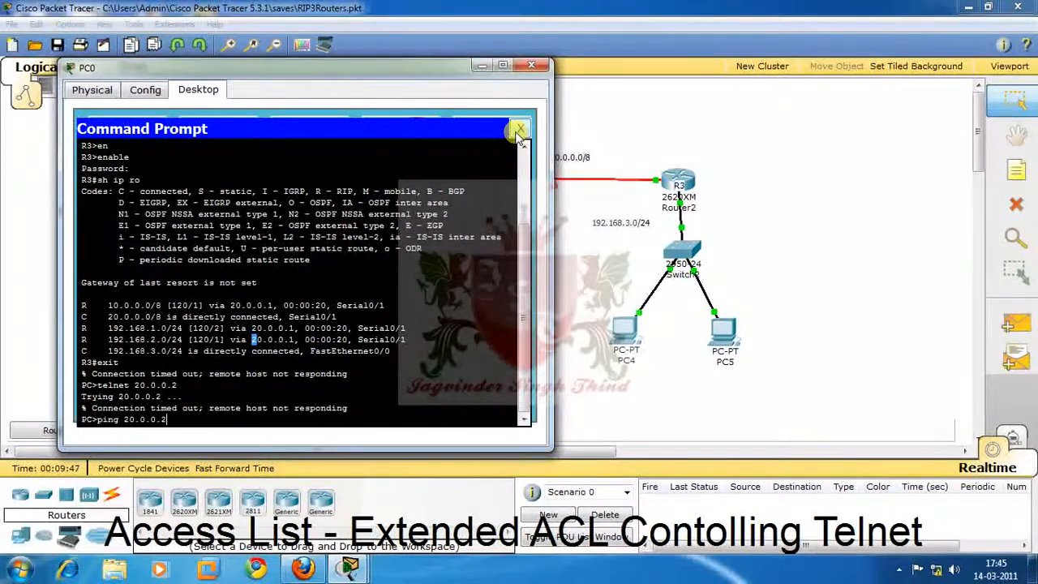
key(Return)
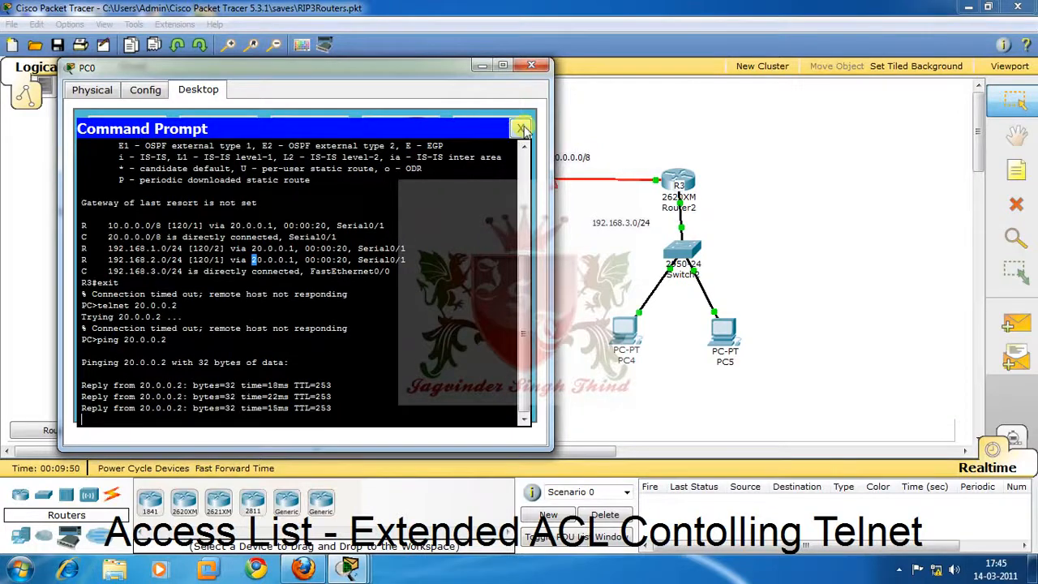
Ping 192.168.3.3 from PC0's command prompt.
key(Up)
key(BackSpace)
key(BackSpace)
key(BackSpace)
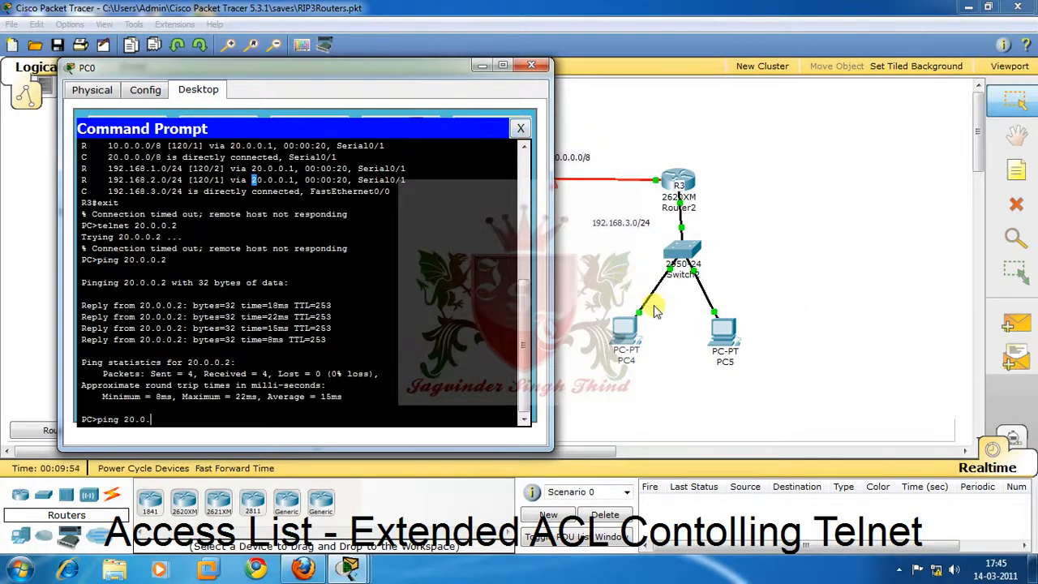
key(BackSpace)
key(BackSpace)
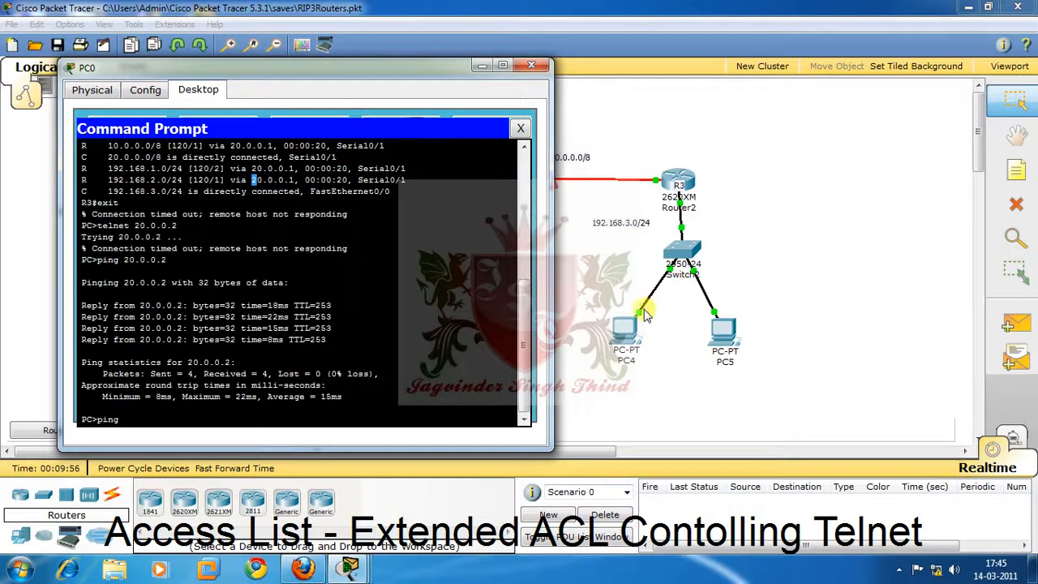
text(192.168.3.3)
key(Return)
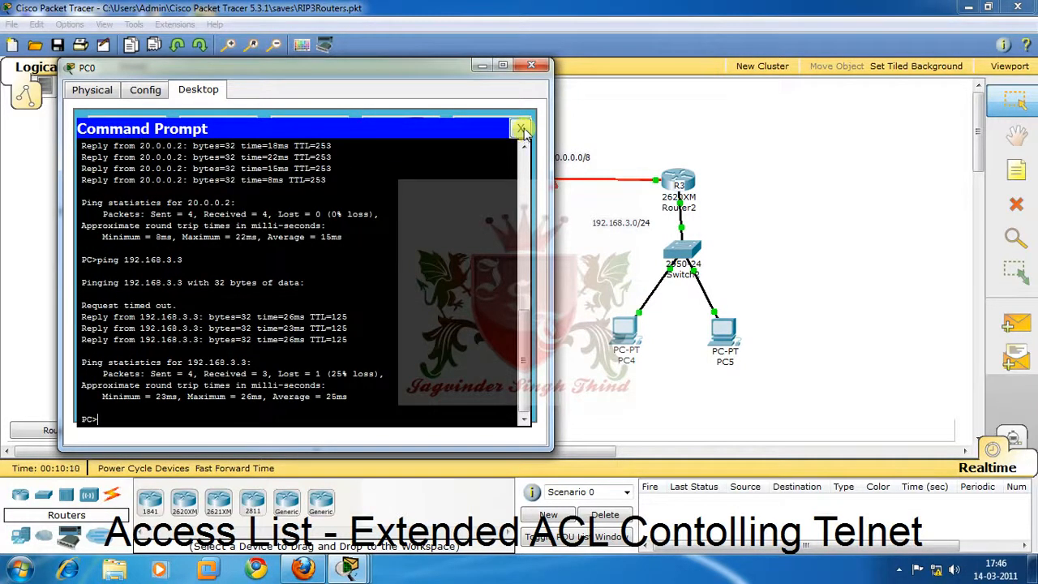
Open PC1's command prompt, telnet to 20.0.0.2, and enter the login password.
drag(450, 71, 811, 67)
click(163, 324)
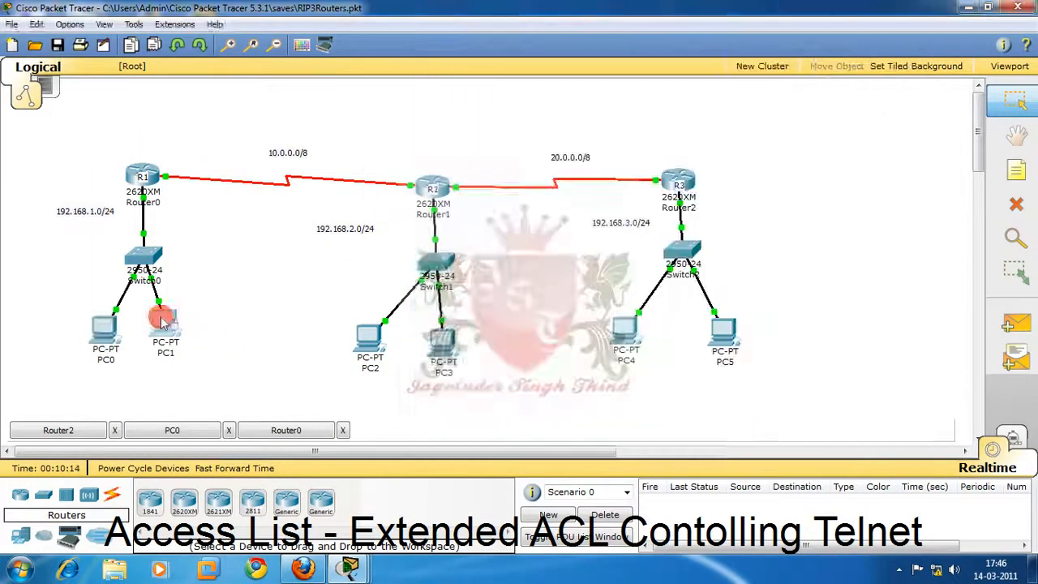
click(160, 51)
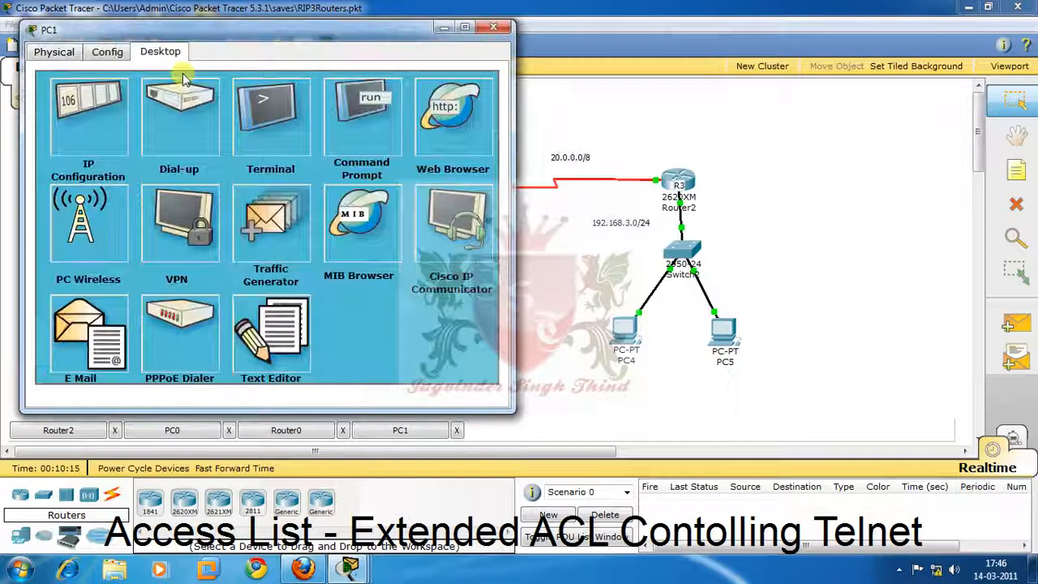
click(366, 112)
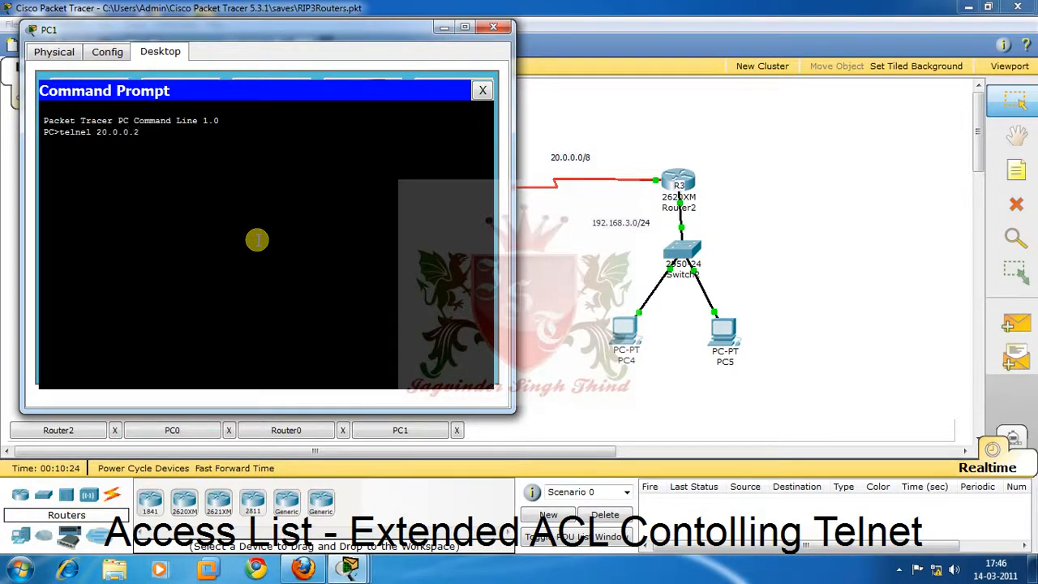
key(Return)
key(Up)
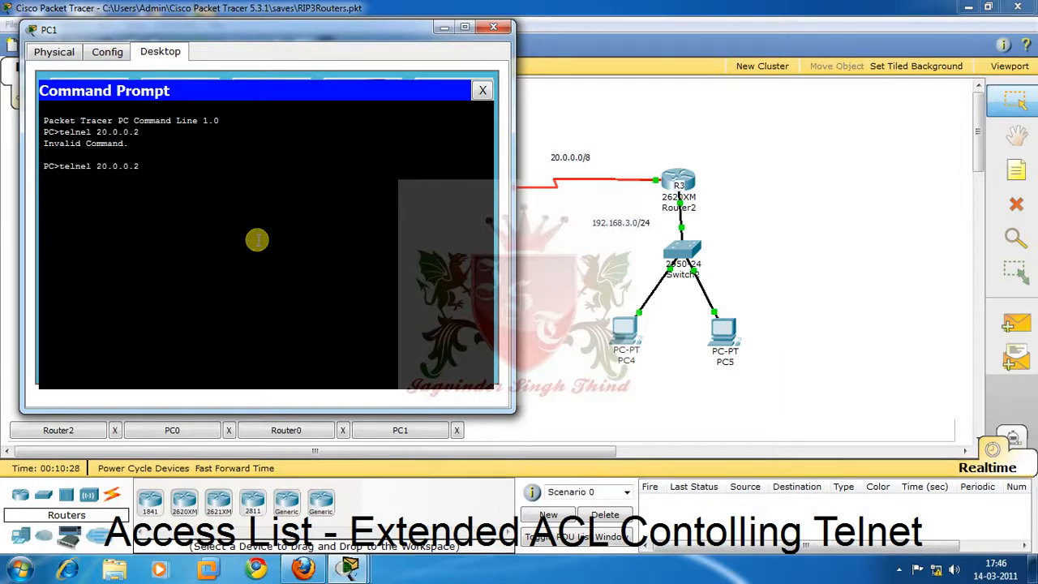
key(Return)
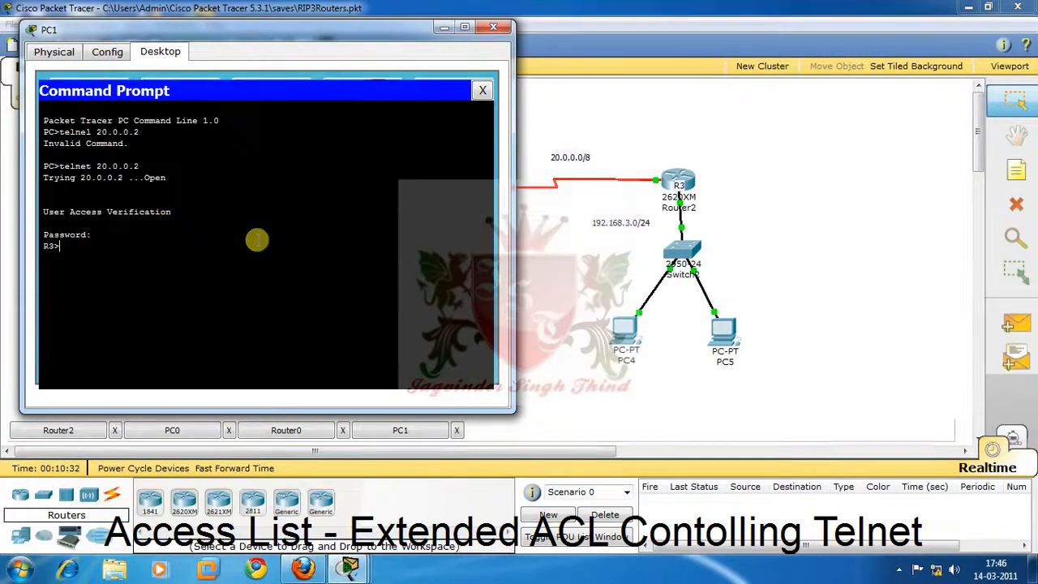
Enter privileged mode on R3 with the enable password and show its IP routing table.
text(en)
key(Return)
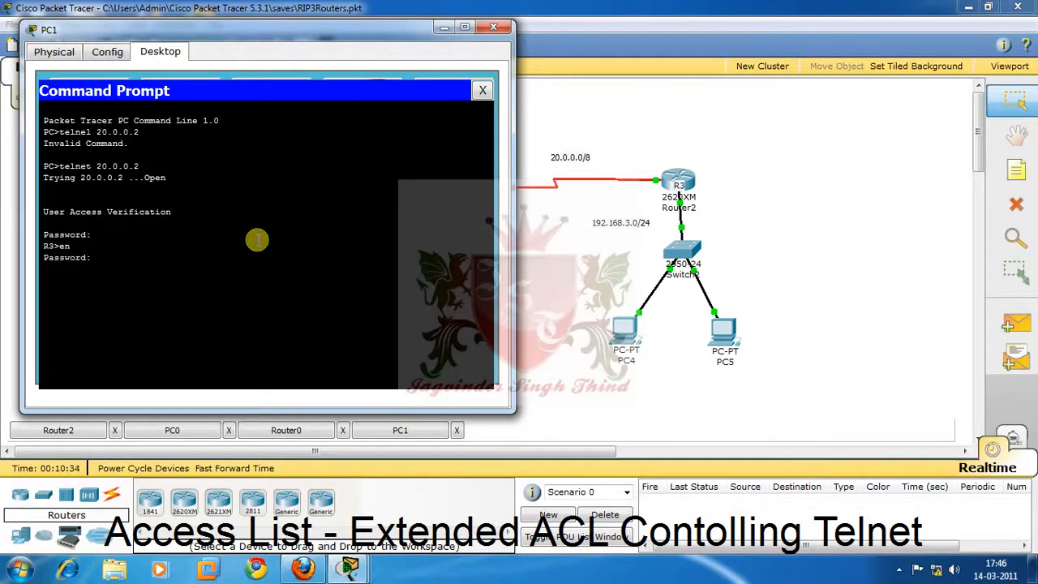
key(Return)
text(sh ip ro)
key(Return)
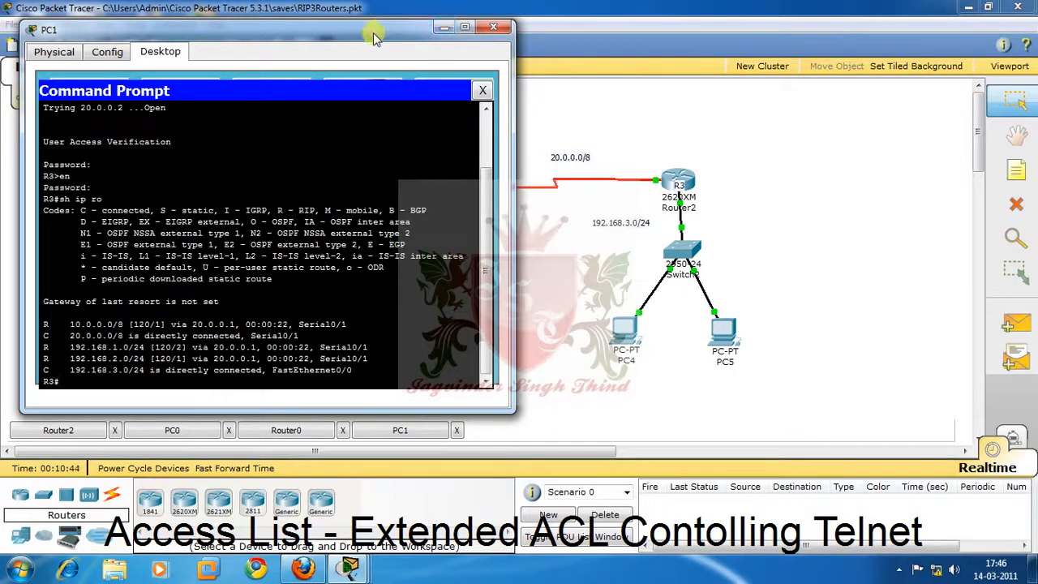
Move the PC1 window clear of PC0 and PC1 in the topology and close its command prompt.
drag(373, 39, 744, 45)
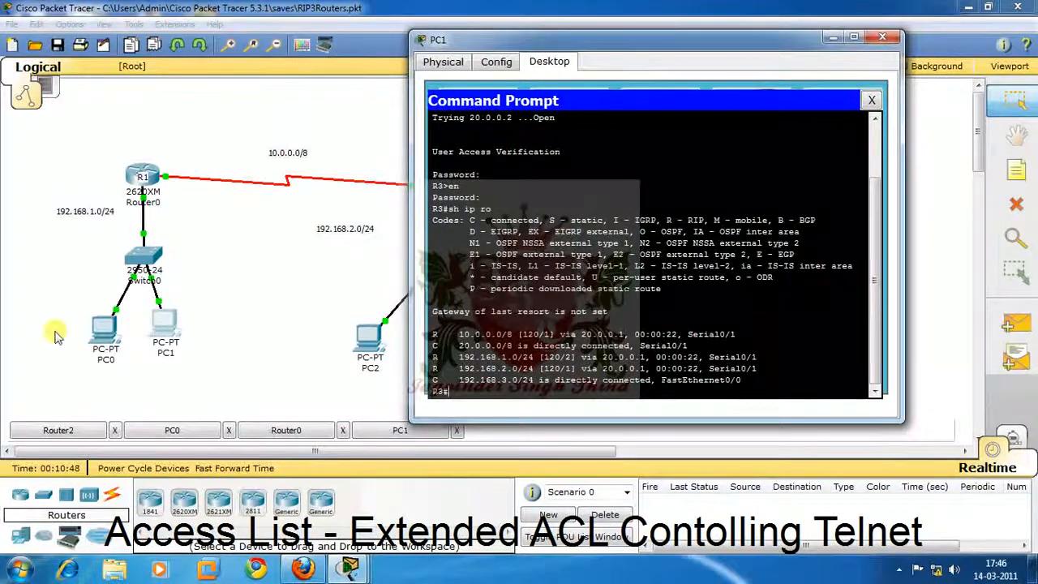
click(101, 345)
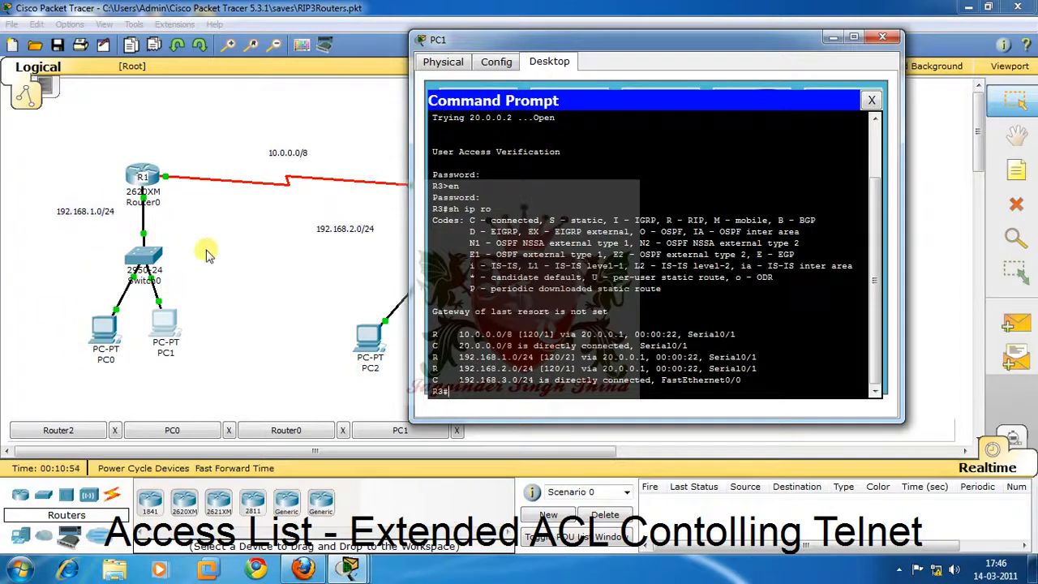
click(872, 100)
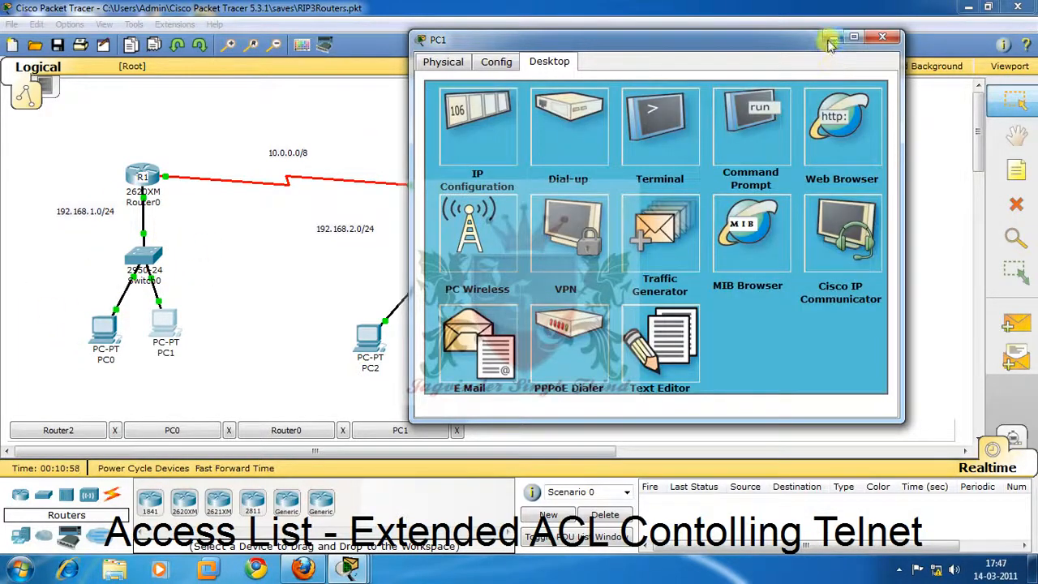